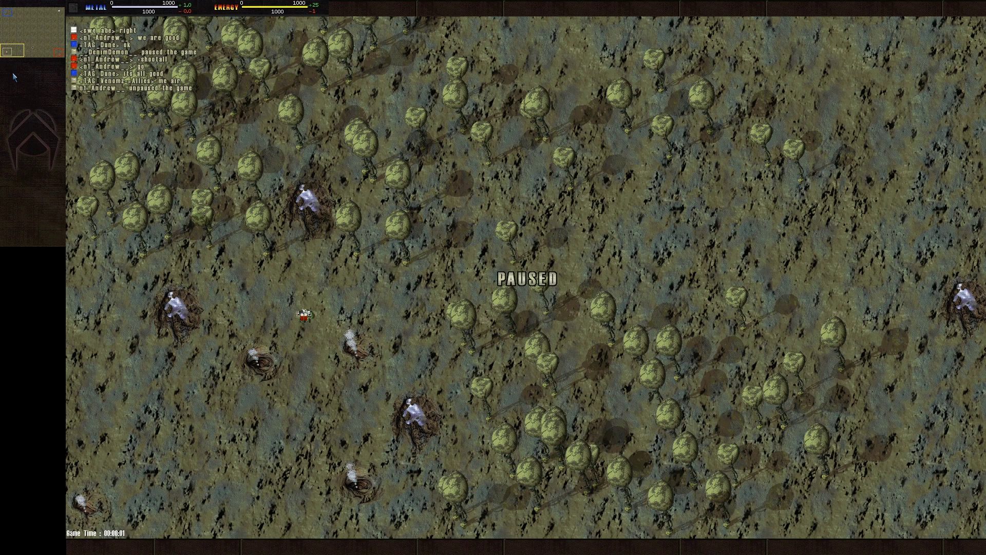
# Jump the camera between the players' start areas, including top-left and top-right, during the pause.
pyautogui.click(51, 50)
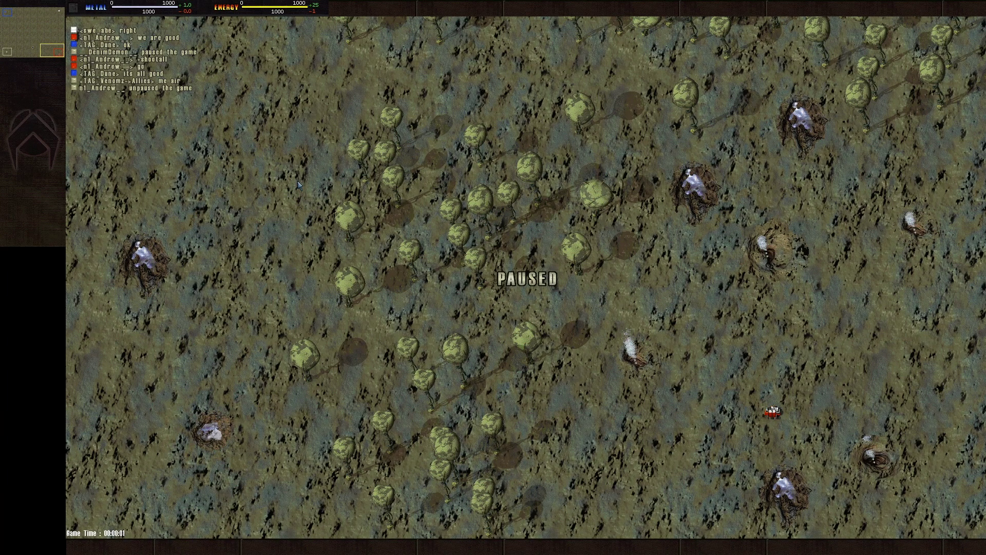
pyautogui.press('Up')
pyautogui.press('Up')
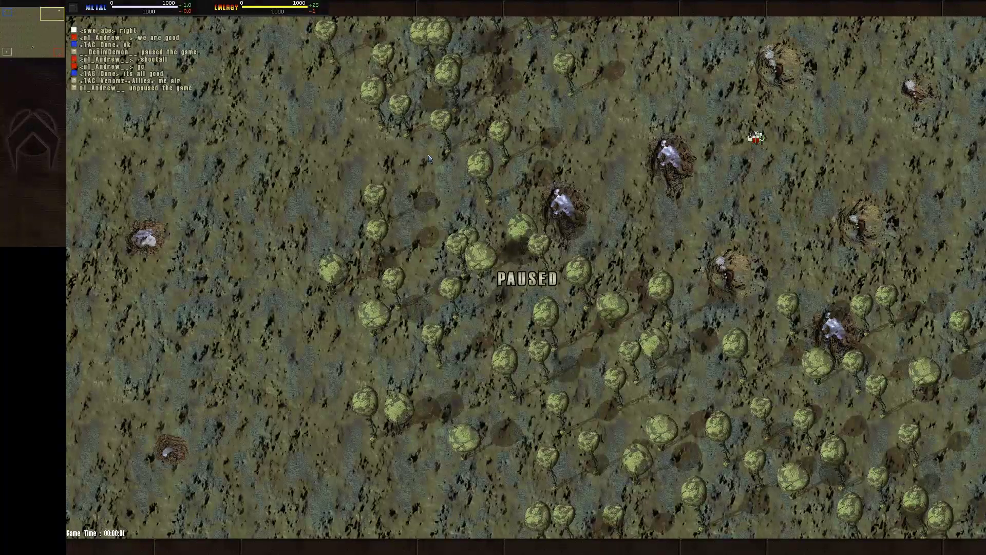
pyautogui.click(6, 11)
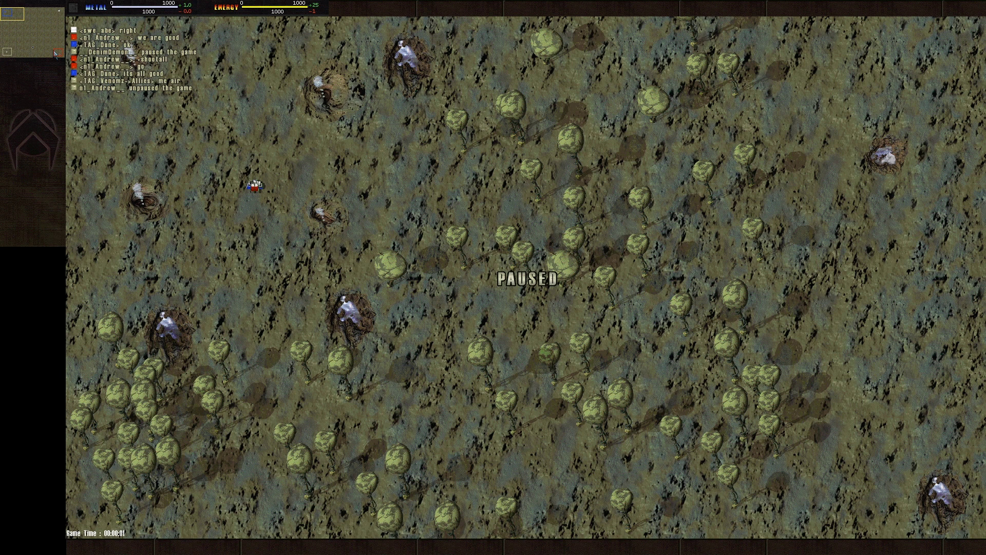
pyautogui.click(53, 50)
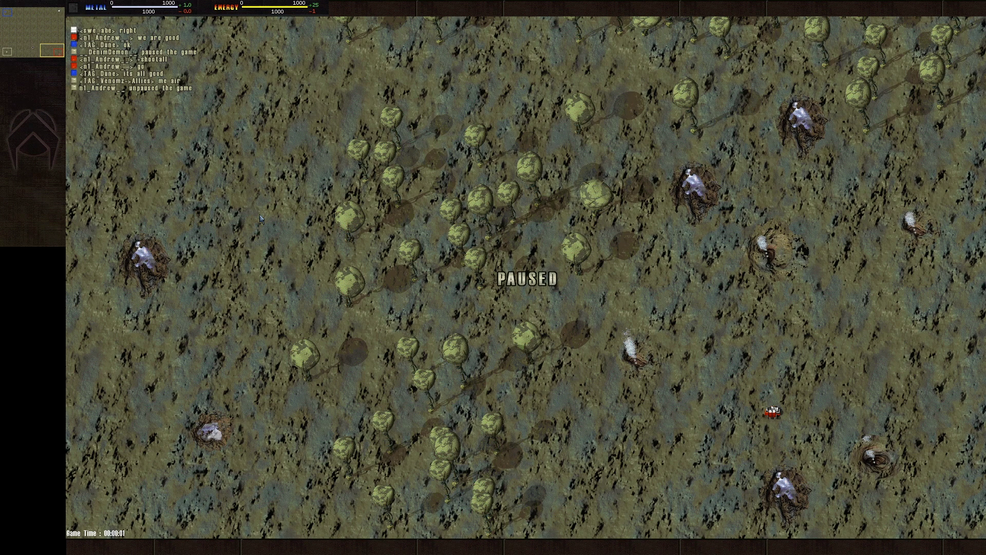
pyautogui.click(47, 38)
pyautogui.click(56, 27)
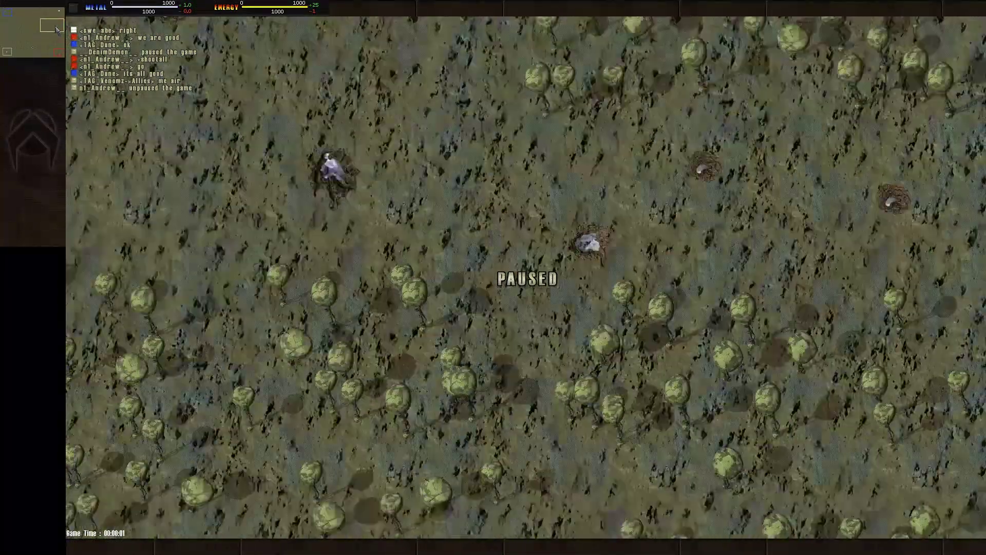
pyautogui.click(51, 14)
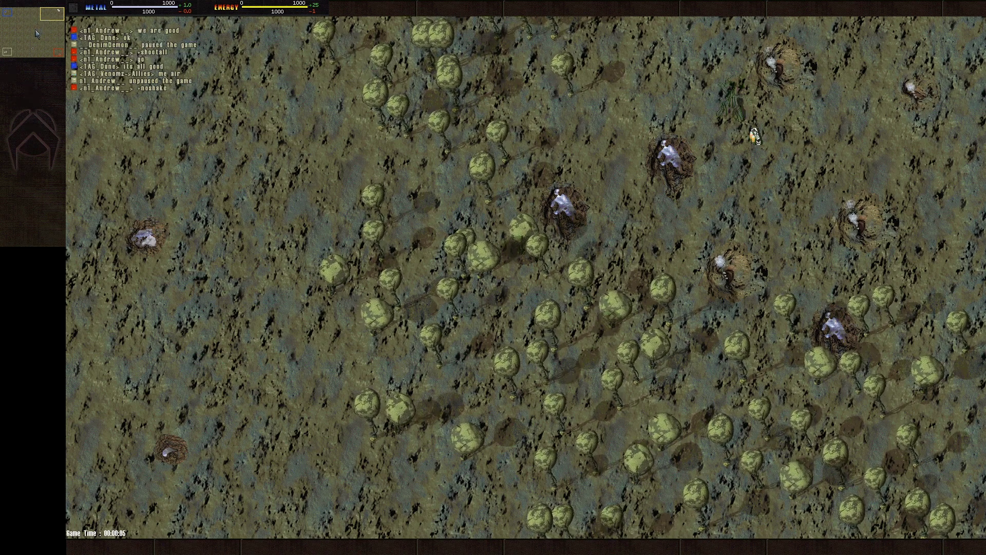
# Cycle the camera through the western, blue top-left and Aircraft Plant bases, ending on the northern base.
pyautogui.click(48, 45)
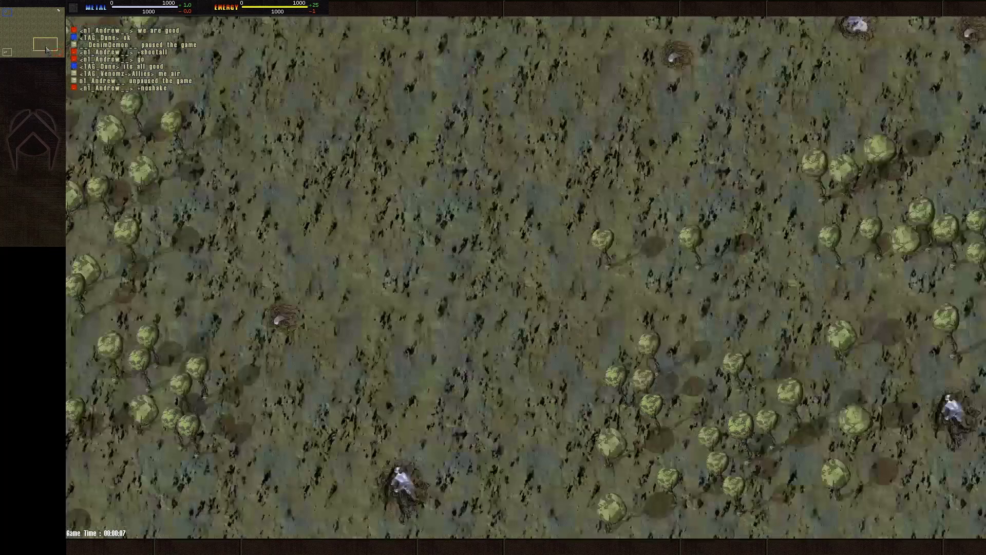
pyautogui.click(13, 50)
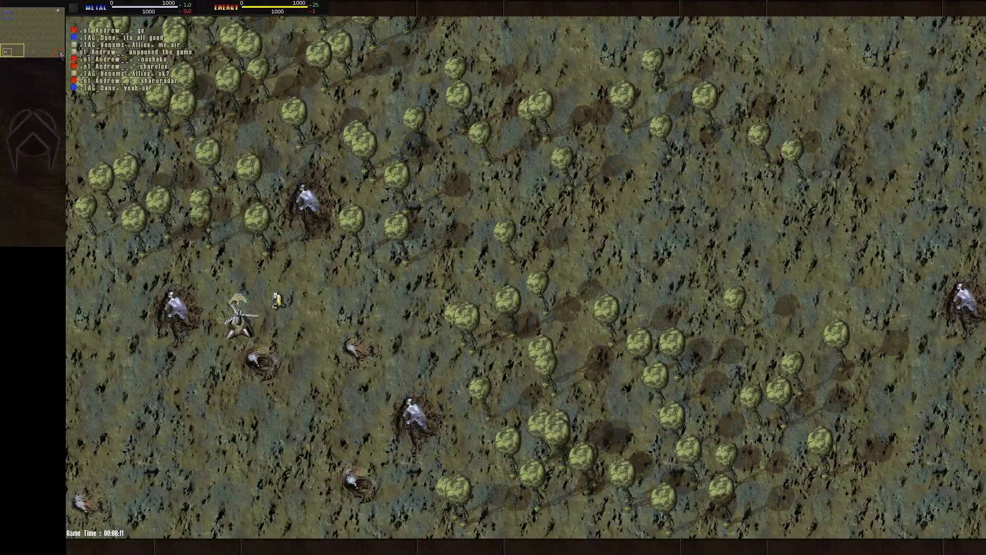
pyautogui.click(55, 12)
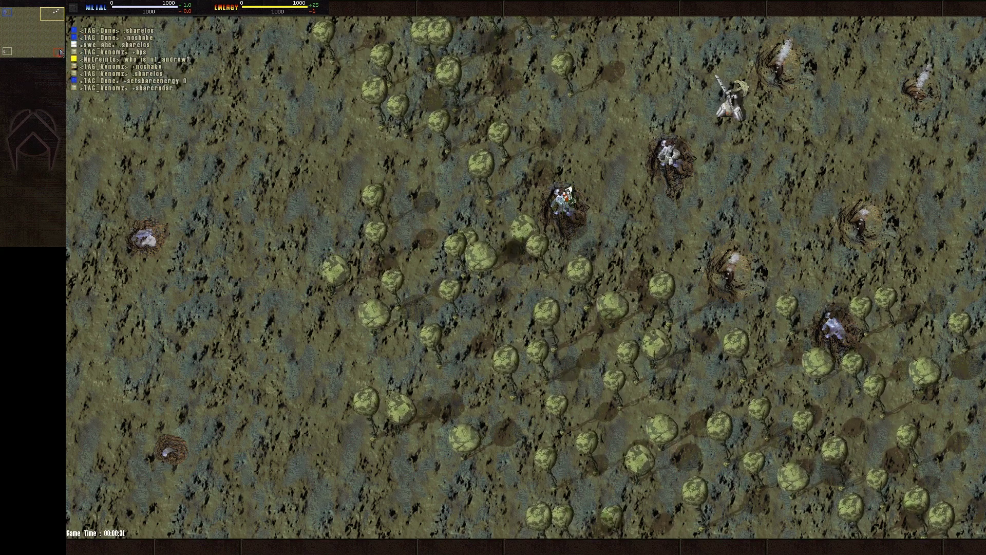
pyautogui.click(12, 51)
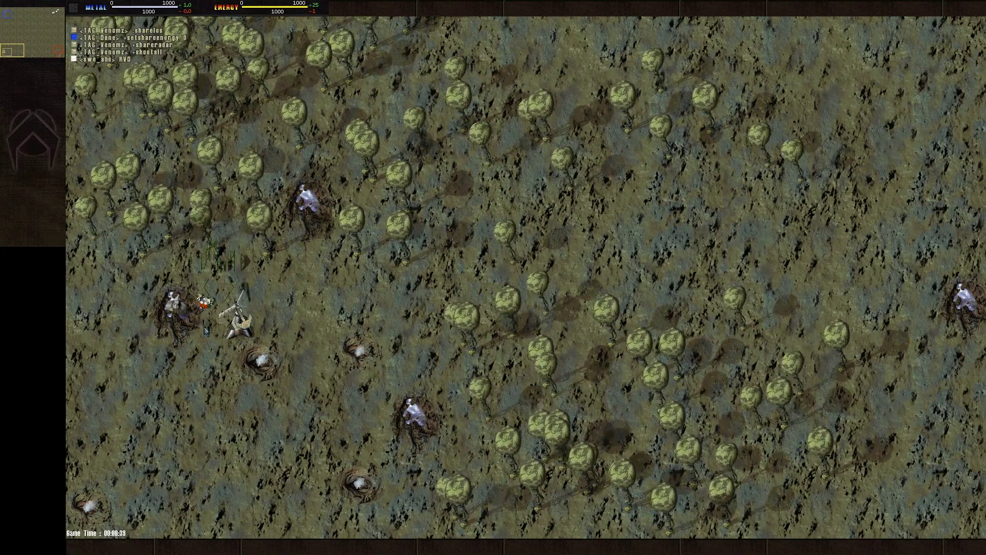
pyautogui.click(5, 18)
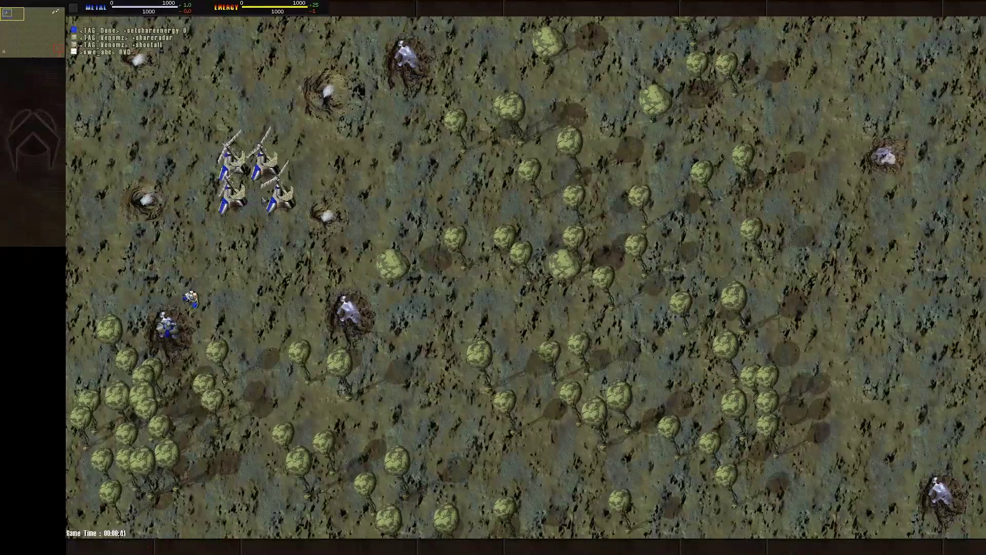
pyautogui.click(13, 50)
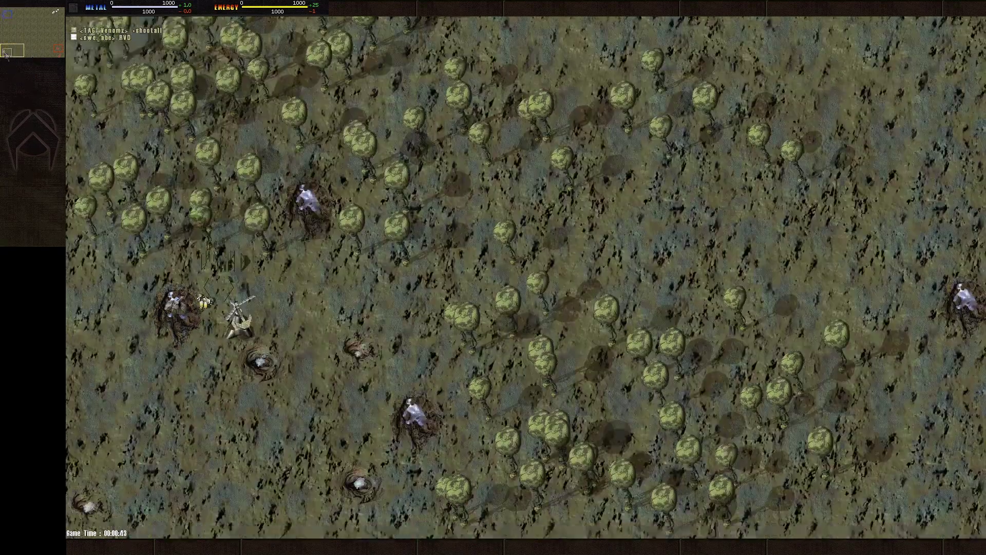
pyautogui.click(52, 12)
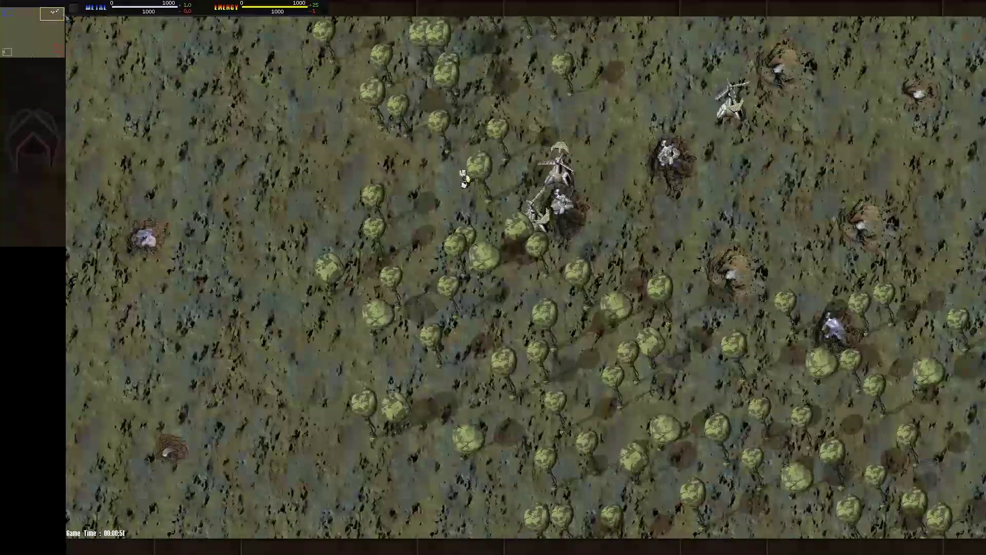
# Sweep the camera west, then over the northeastern base and onto the blue team's units.
pyautogui.moveTo(52, 32); pyautogui.dragTo(11, 51)
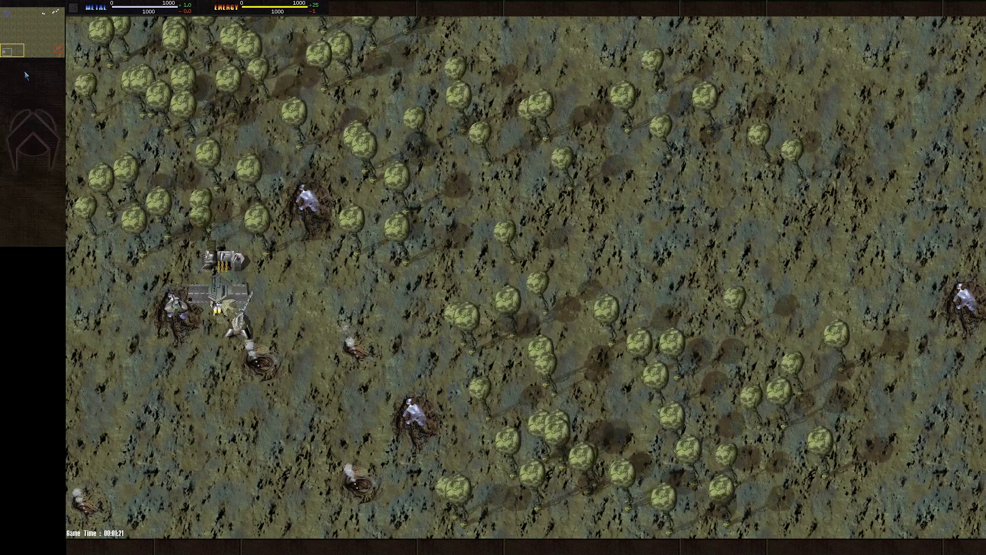
pyautogui.click(47, 15)
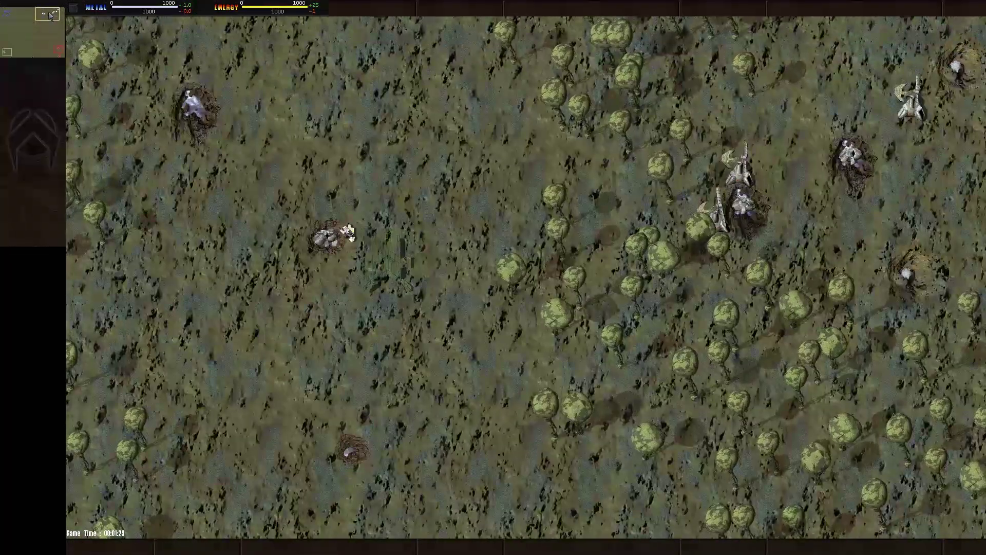
pyautogui.scroll(-3, 348, 231)
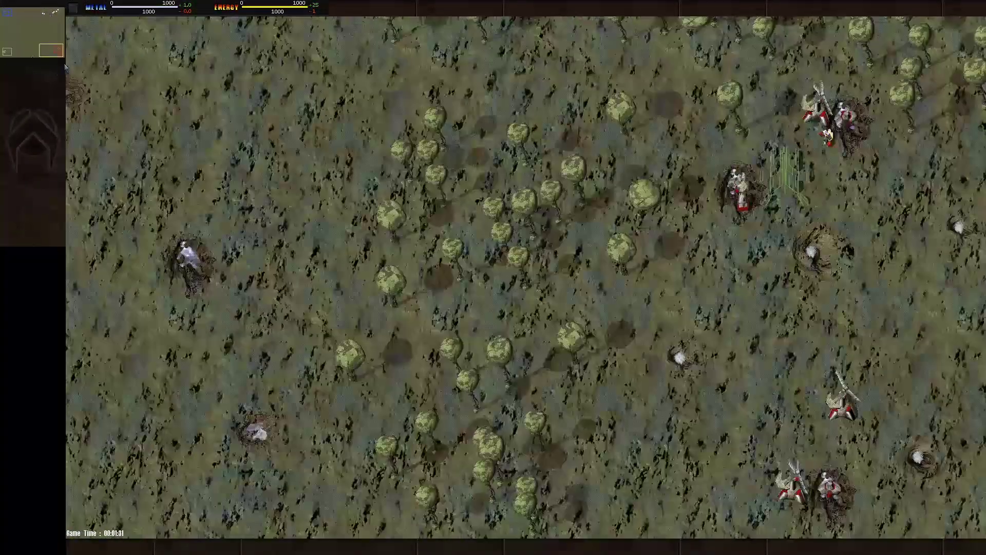
pyautogui.click(8, 15)
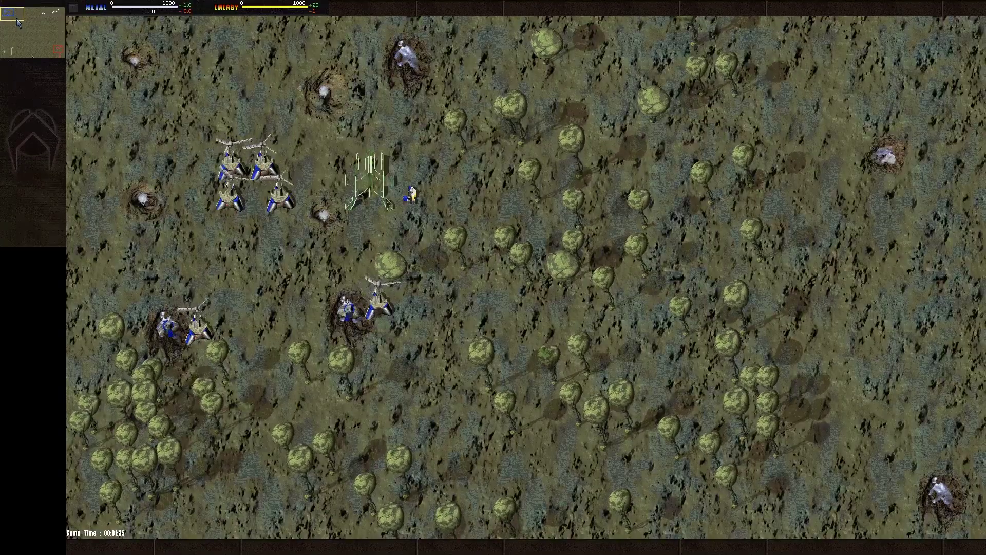
# Follow the lone aircraft rightward across the open field toward the red base.
pyautogui.moveTo(19, 39); pyautogui.dragTo(26, 52)
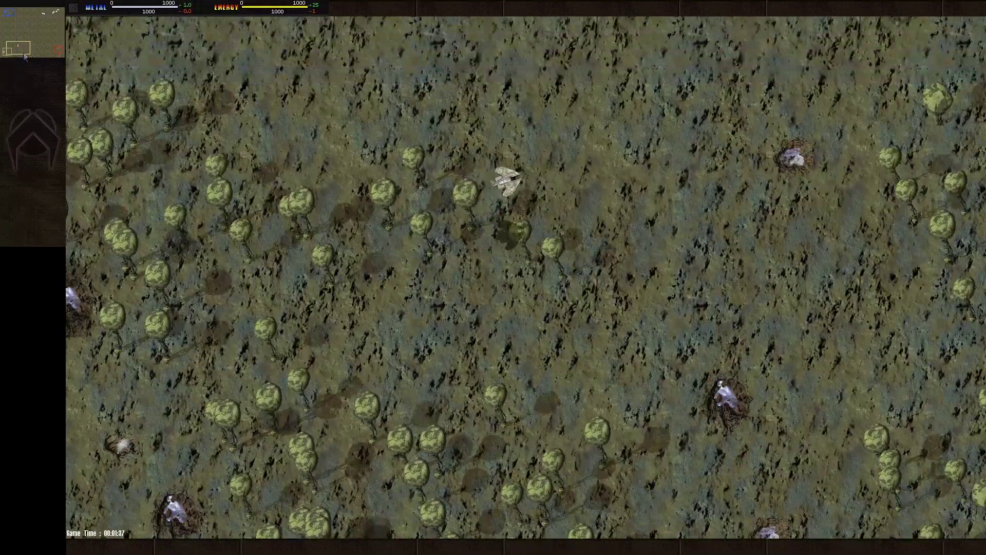
pyautogui.press('Right')
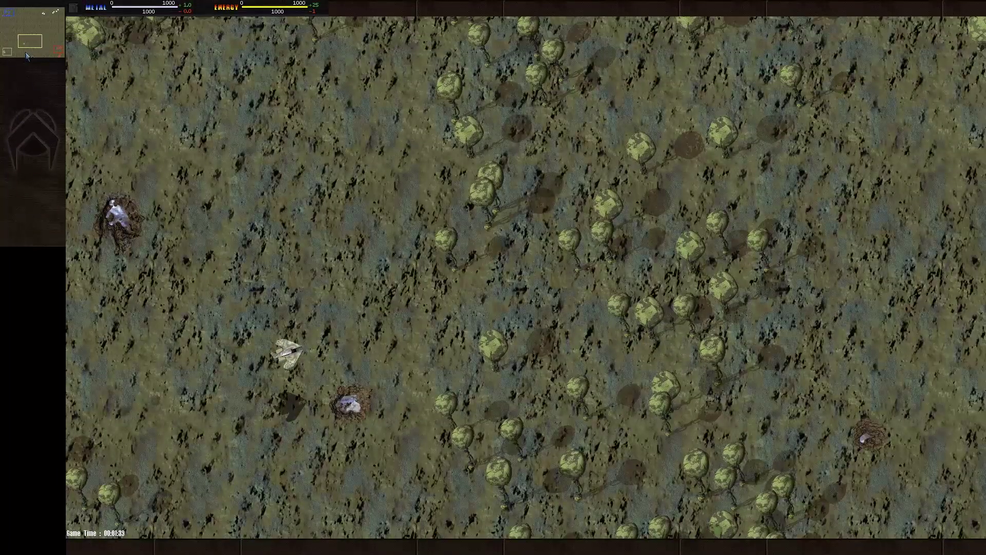
pyautogui.press('Right')
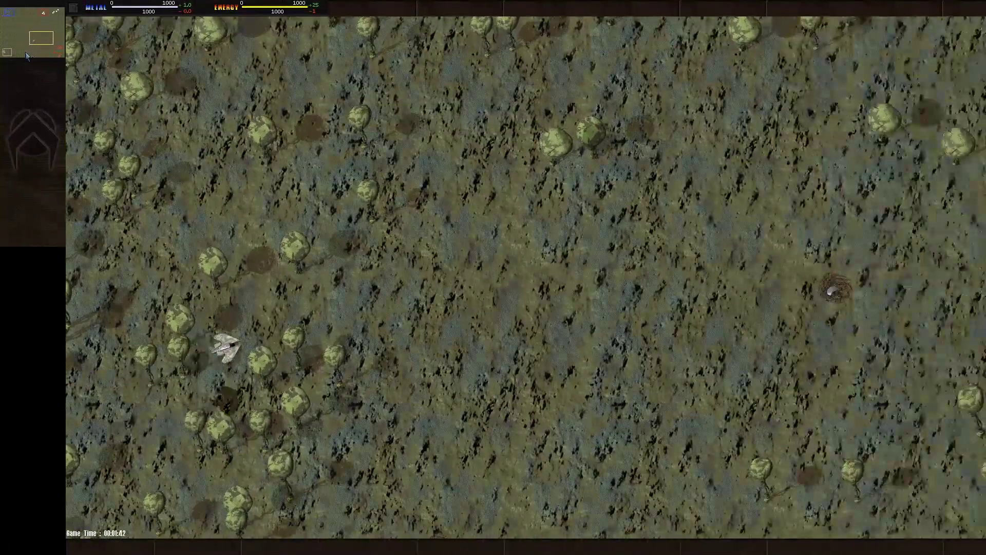
pyautogui.press('Right')
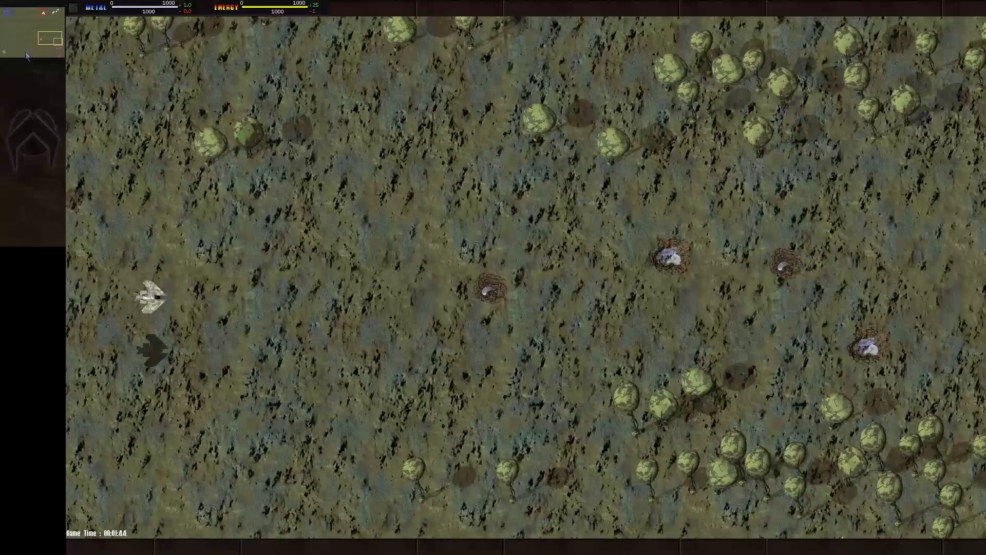
pyautogui.press('Right')
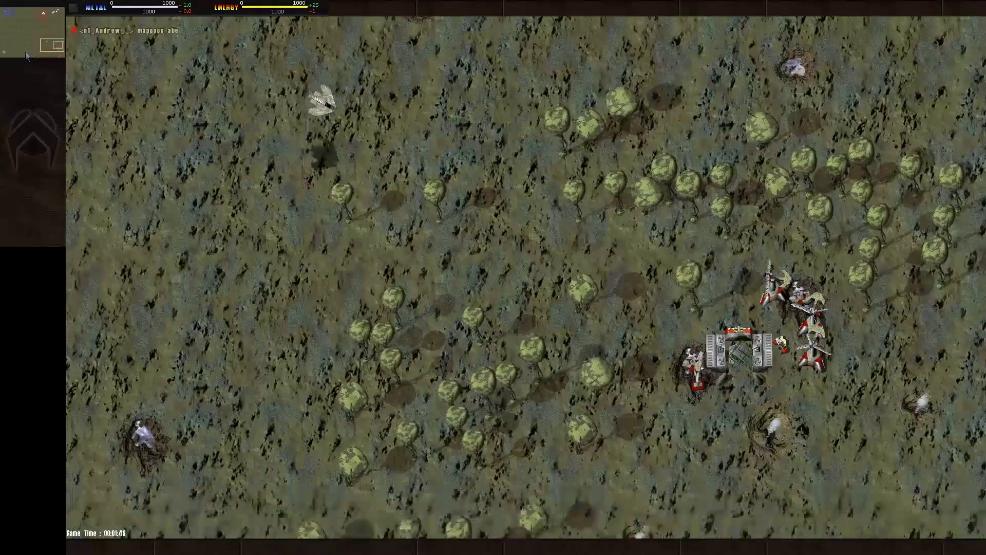
# Pan up and down over the red base as explosions erupt around it.
pyautogui.press('Down')
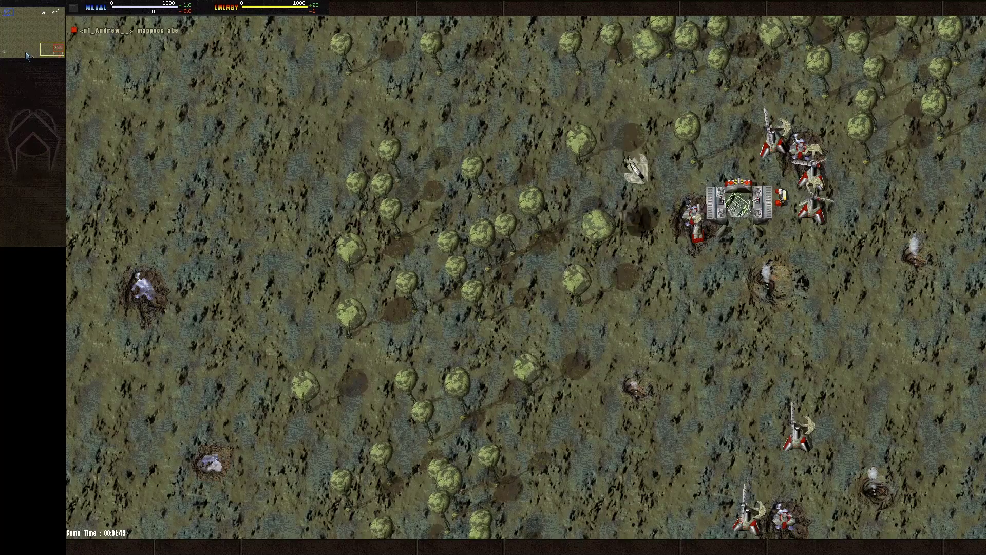
pyautogui.press('Down')
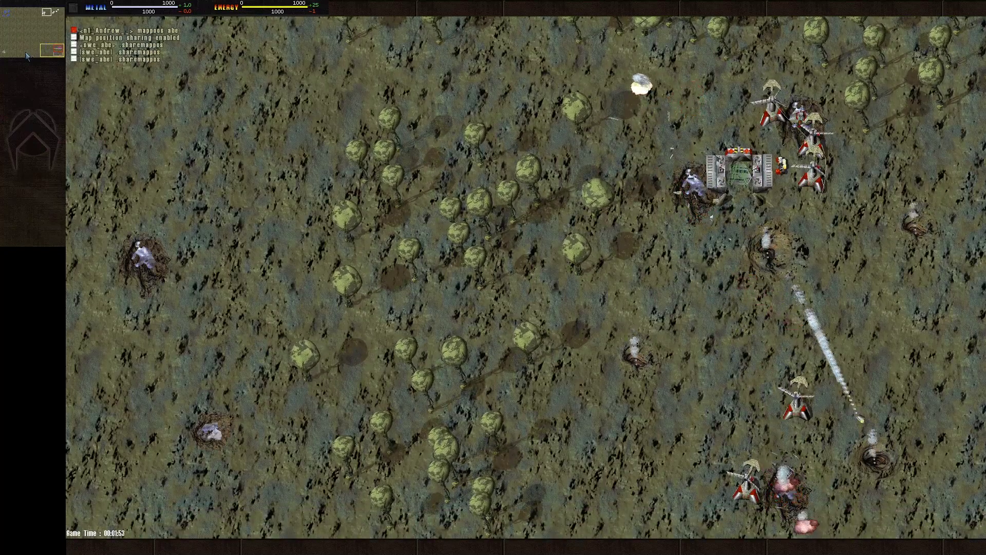
pyautogui.press('Up')
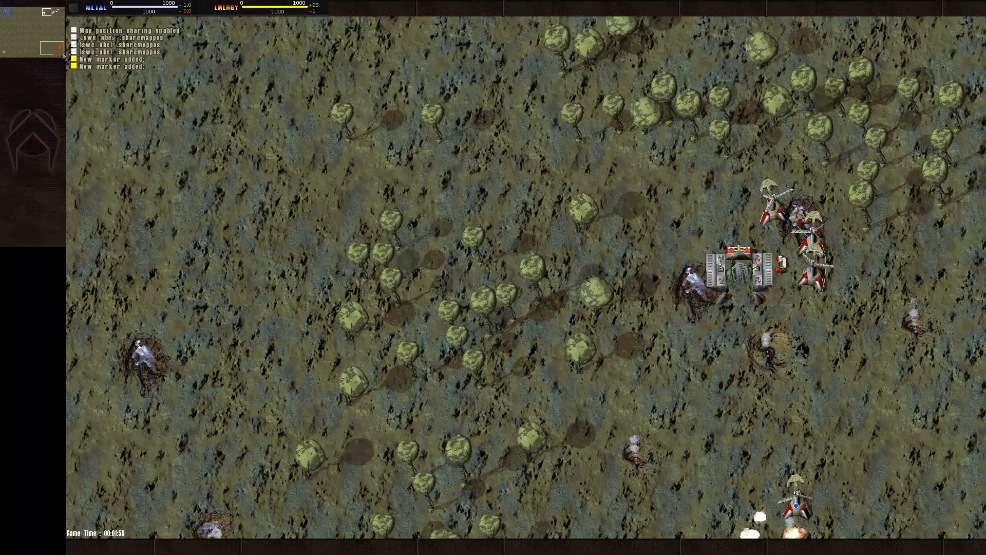
pyautogui.press('Down')
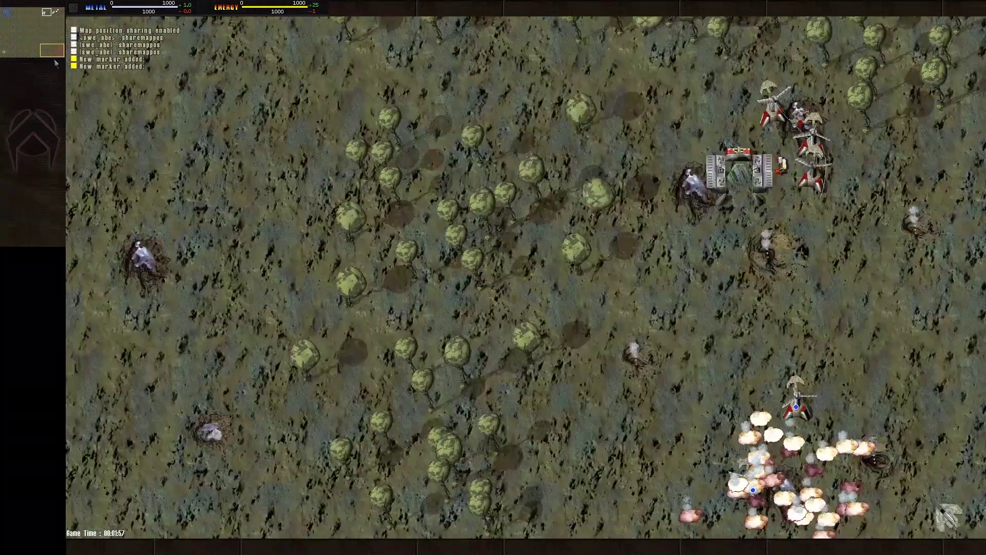
pyautogui.press('Up')
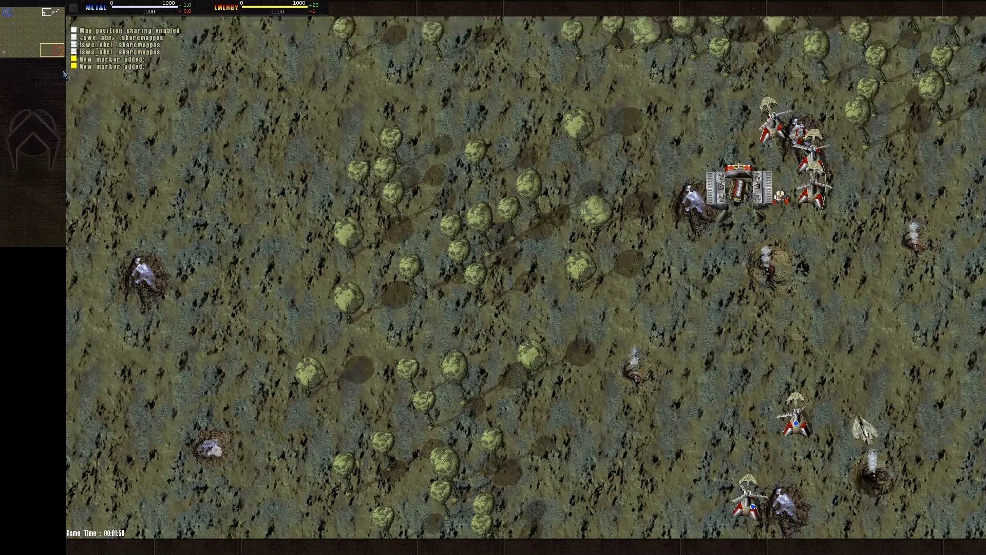
pyautogui.press('Up')
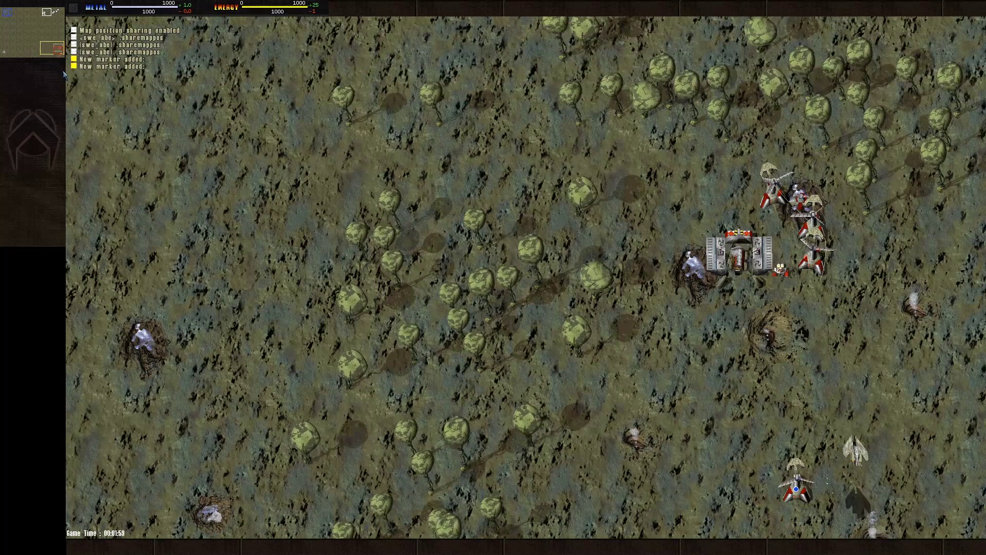
pyautogui.press('Up')
pyautogui.press('Up')
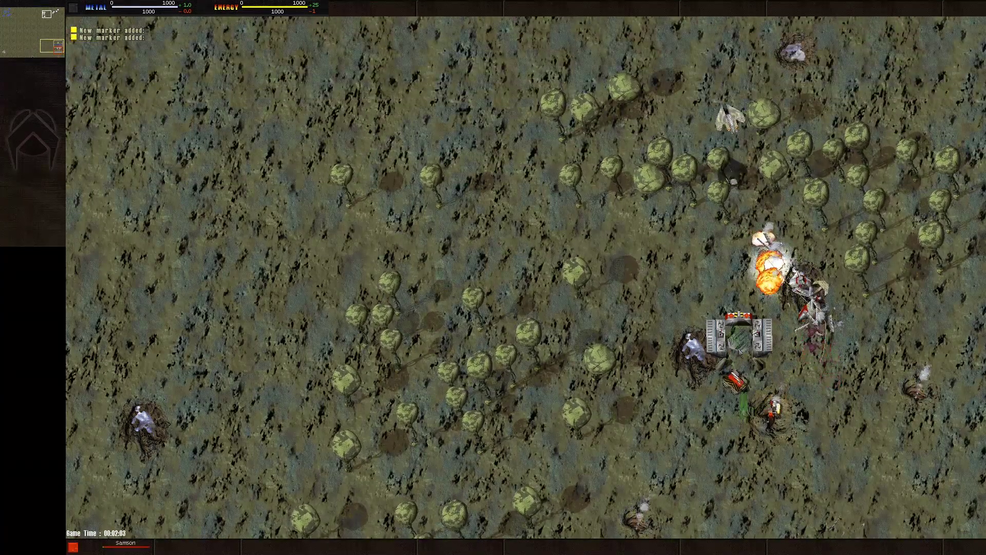
# Pan over the open ground, then visit the gunship base and the attacked red base.
pyautogui.press('Up')
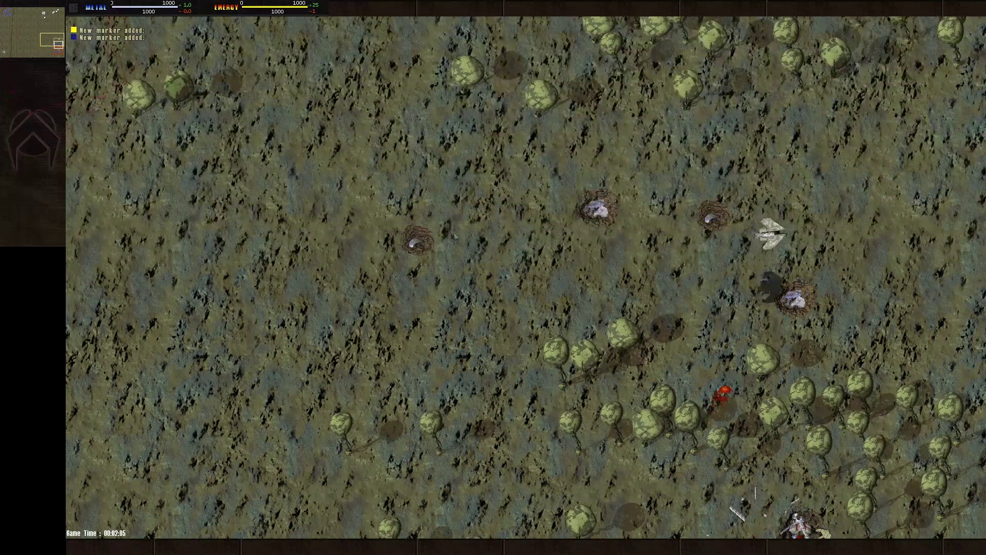
pyautogui.press('Down')
pyautogui.press('Down')
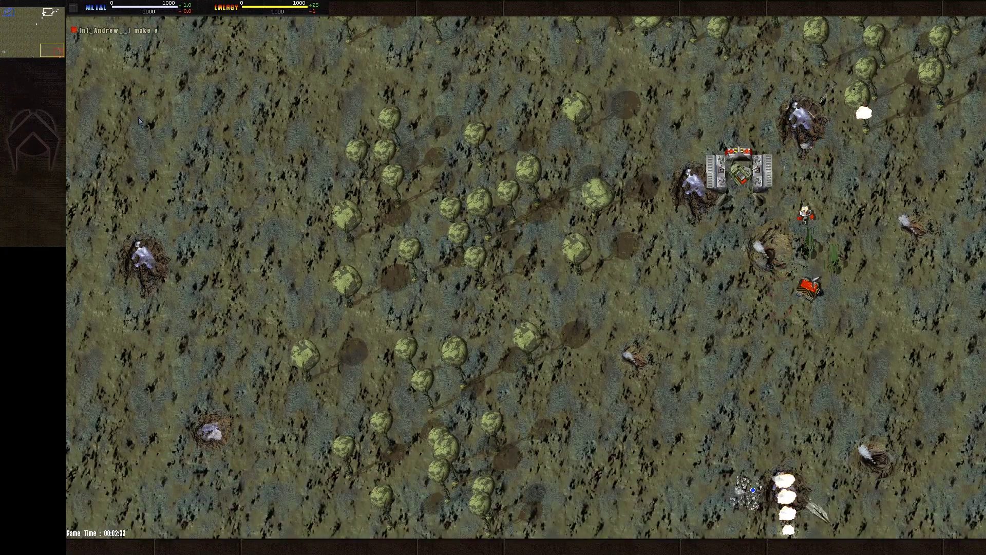
pyautogui.click(47, 20)
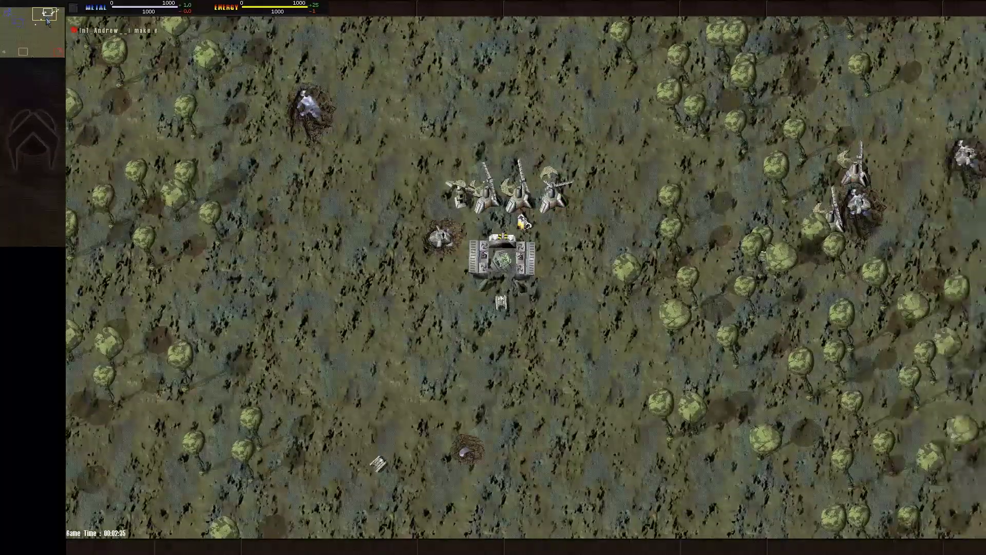
pyautogui.press('Right')
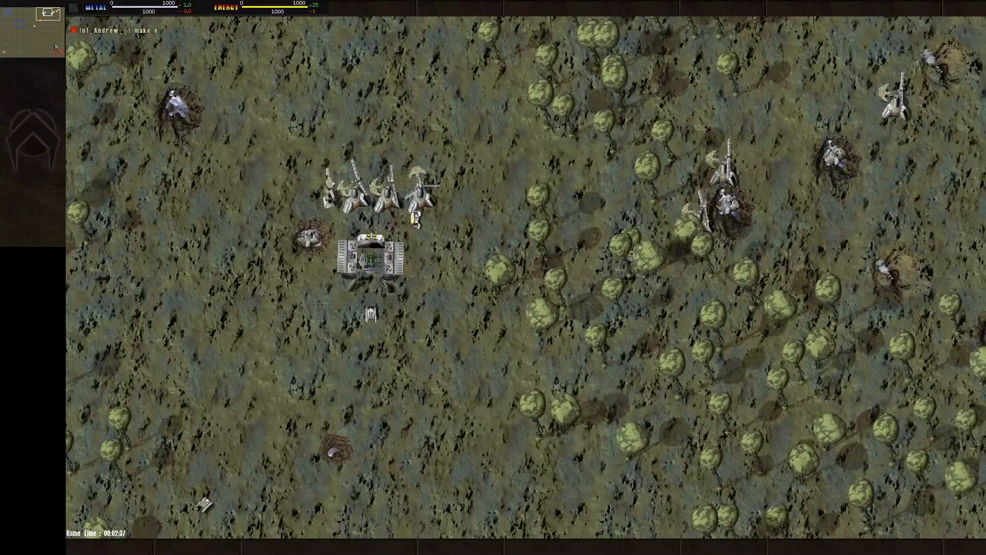
pyautogui.click(54, 48)
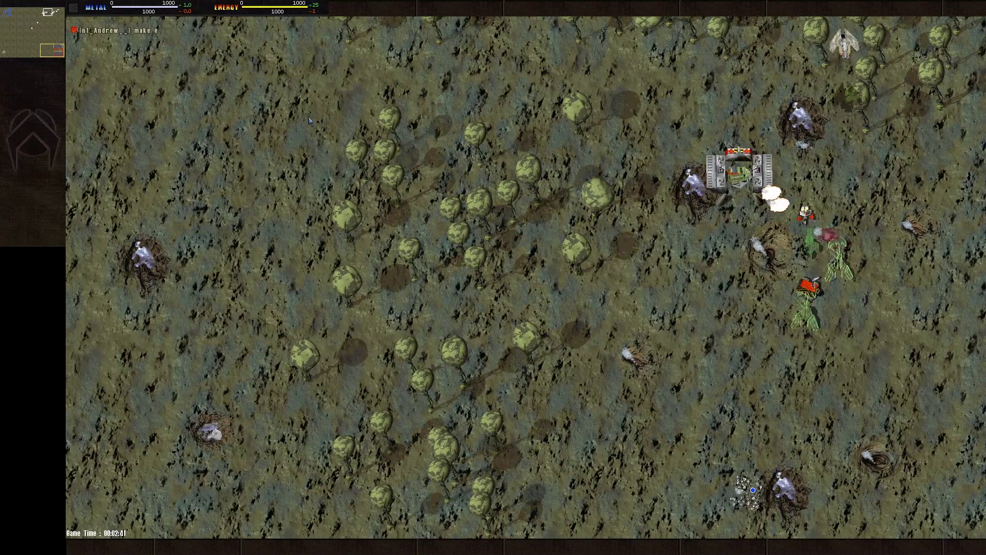
pyautogui.press('Up')
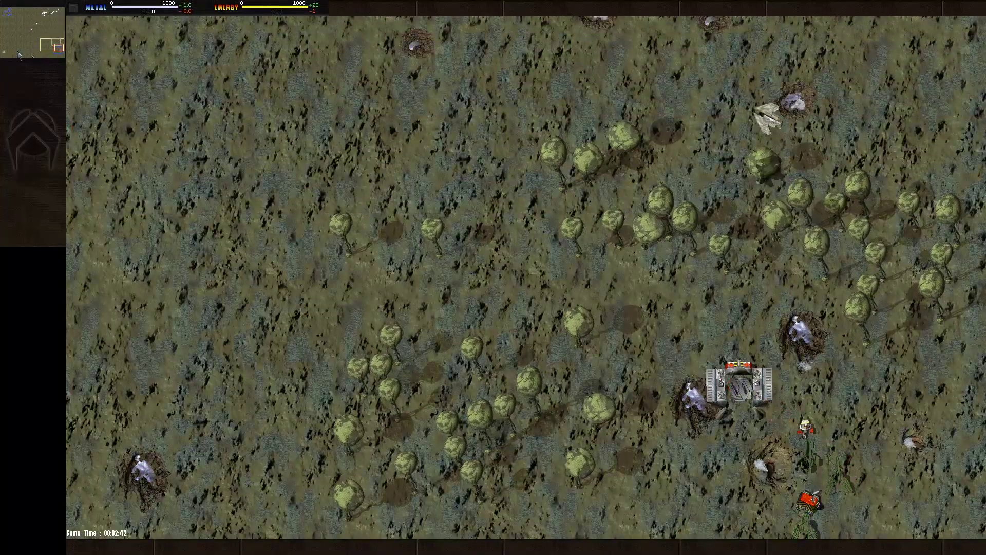
# Scan the forest, red base and tree-line base, then sweep onto the gunship base.
pyautogui.click(30, 40)
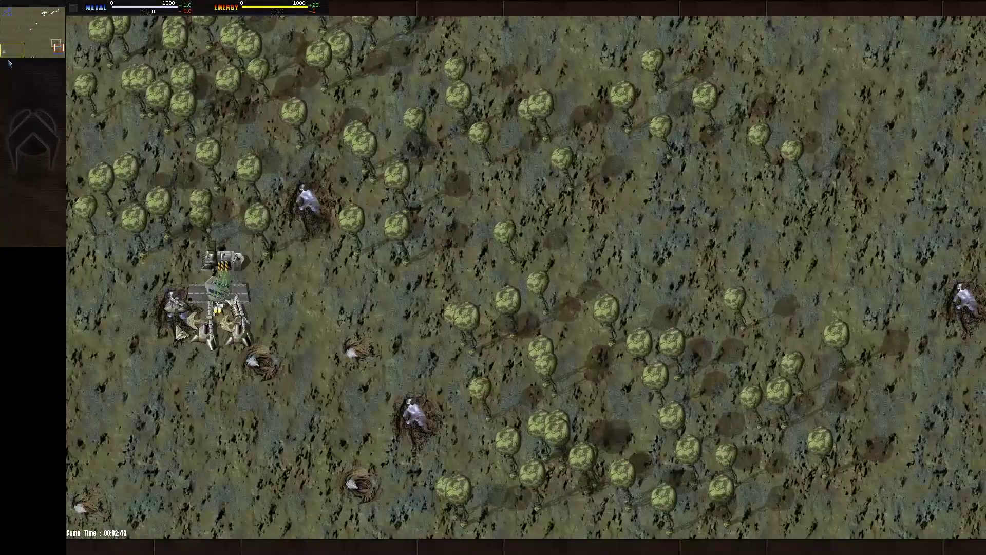
pyautogui.click(36, 33)
pyautogui.press('Right')
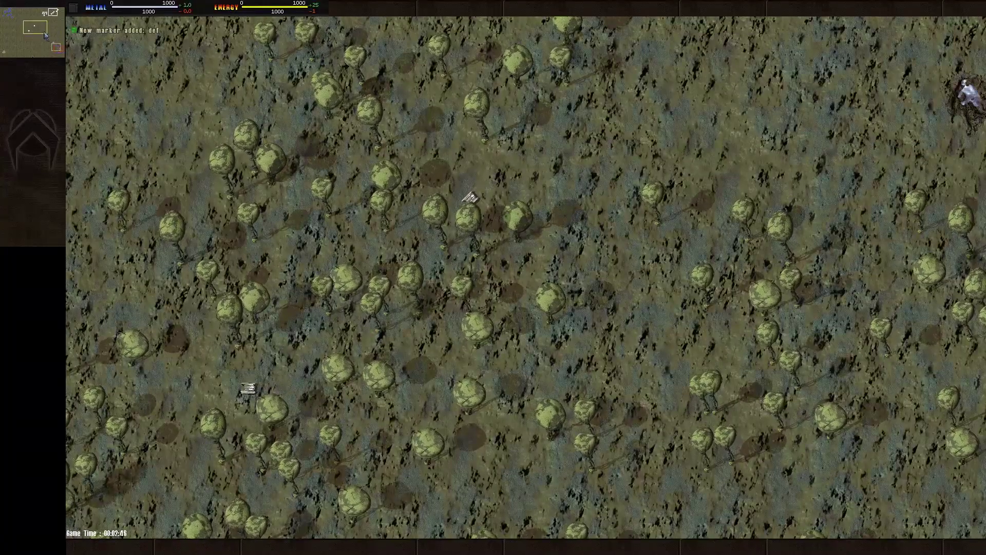
pyautogui.press('Right')
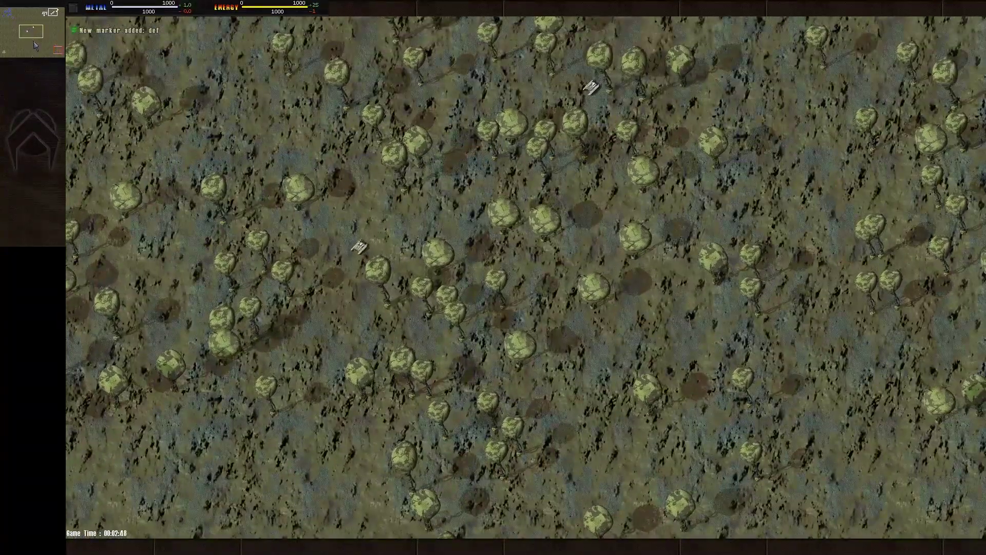
pyautogui.click(51, 50)
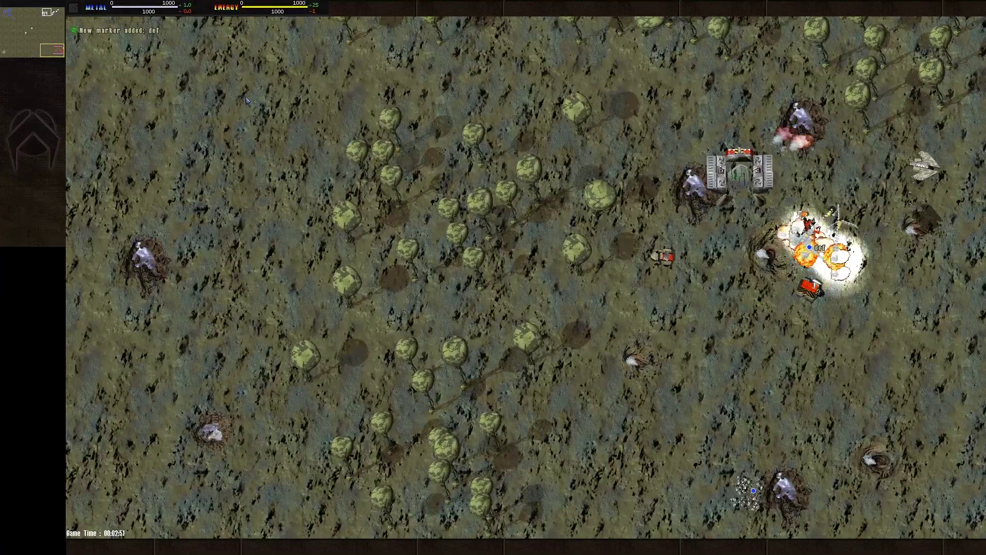
pyautogui.press('Up')
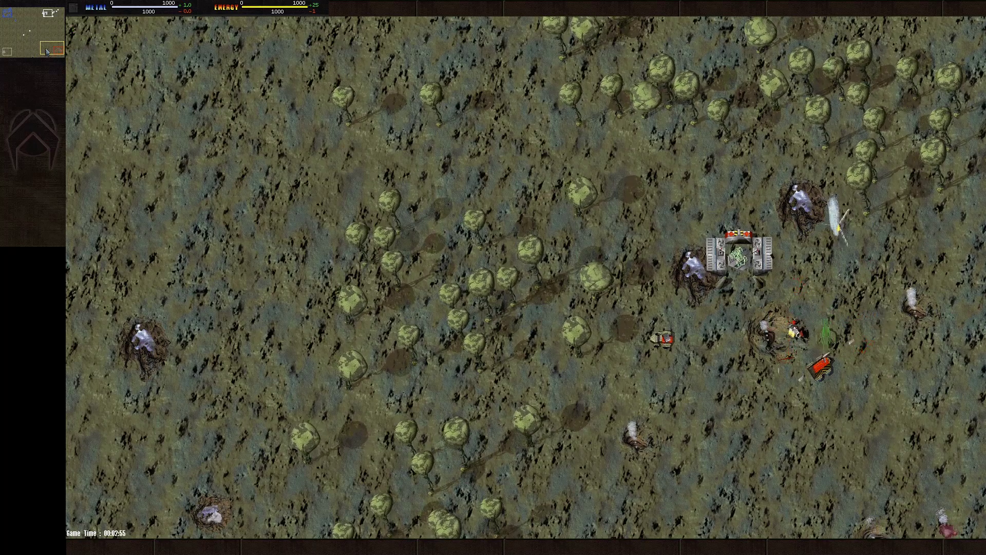
pyautogui.click(12, 51)
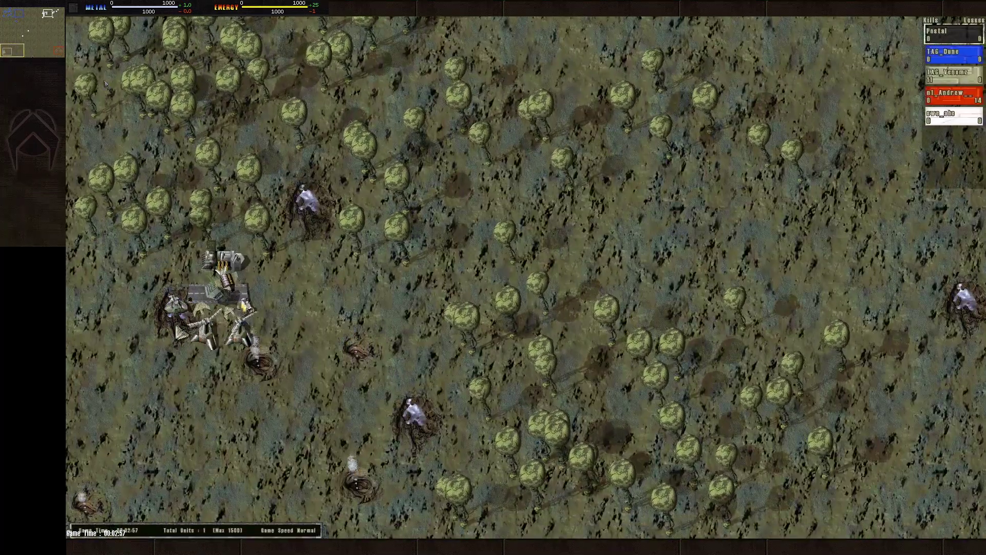
pyautogui.press('Right')
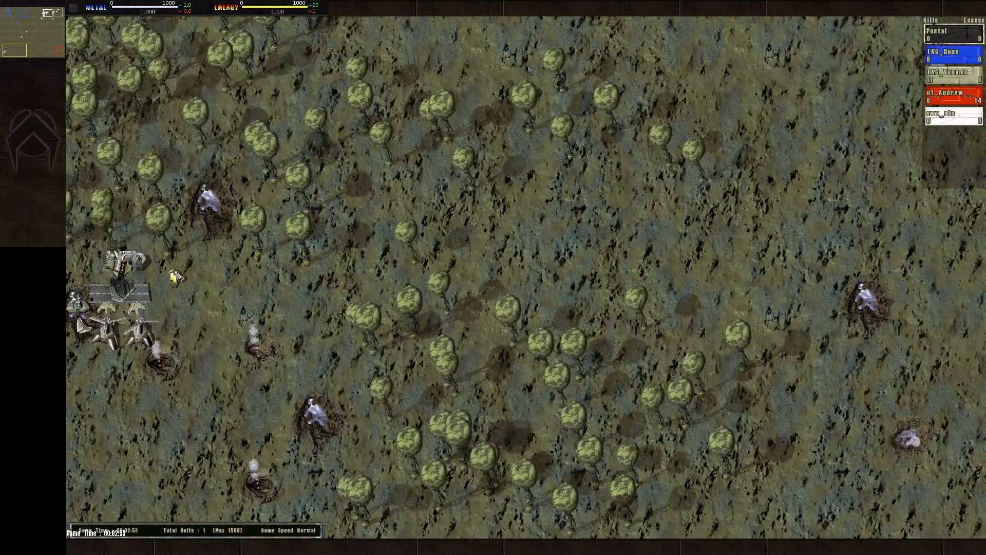
pyautogui.click(51, 50)
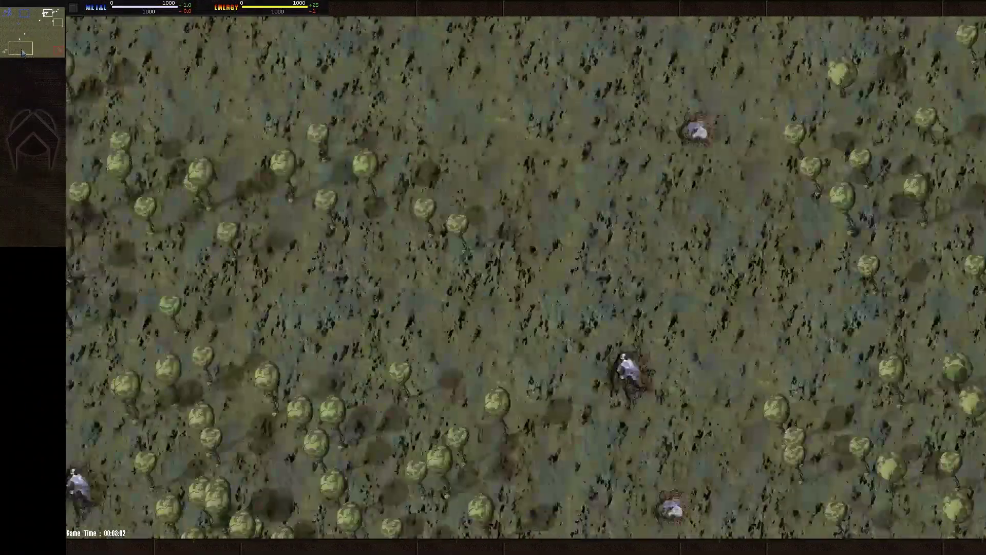
pyautogui.moveTo(24, 49)
pyautogui.mouseDown()
pyautogui.moveTo(52, 46)
pyautogui.moveTo(57, 20)
pyautogui.mouseUp()
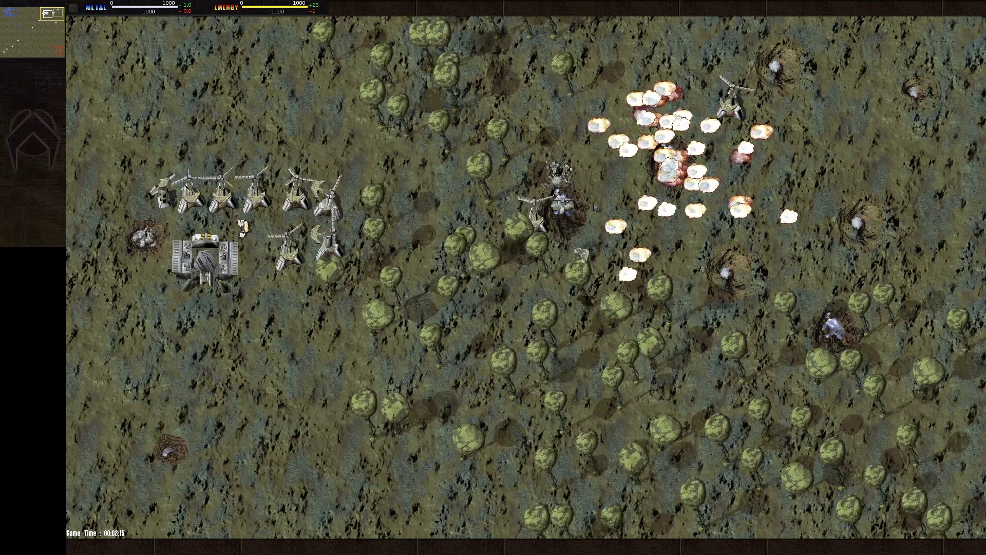
# Follow the gunships from their base toward the explosions, ending on the base under attack.
pyautogui.click(30, 47)
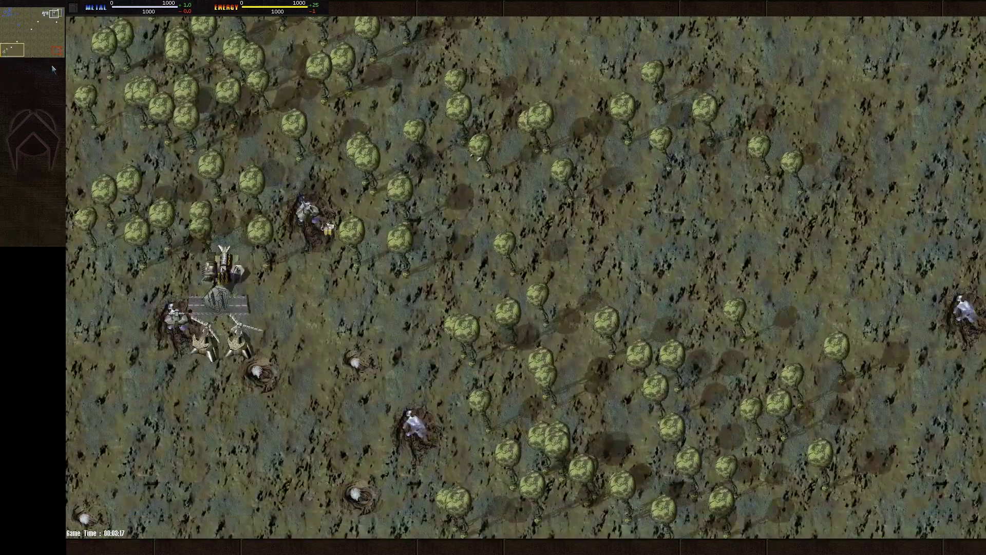
pyautogui.click(32, 37)
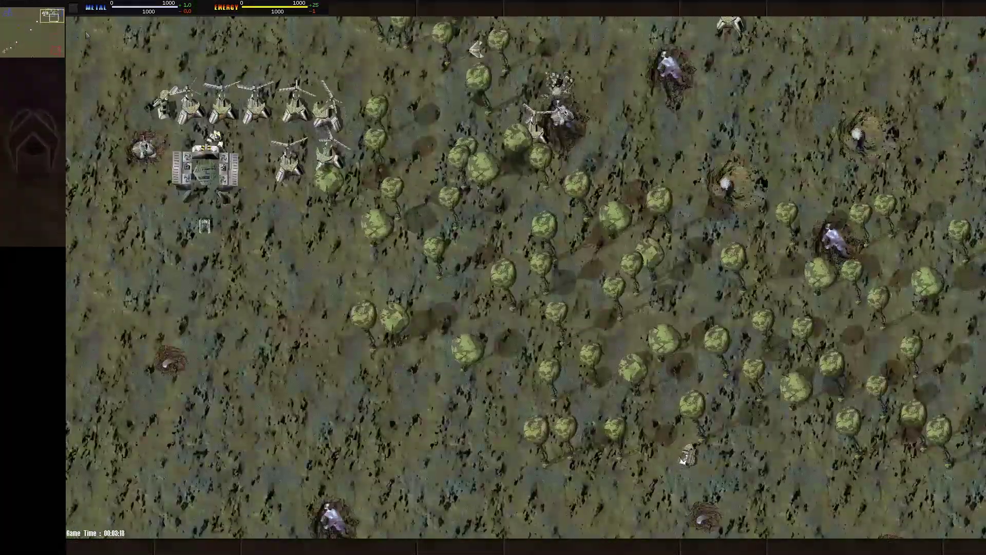
pyautogui.press('Up')
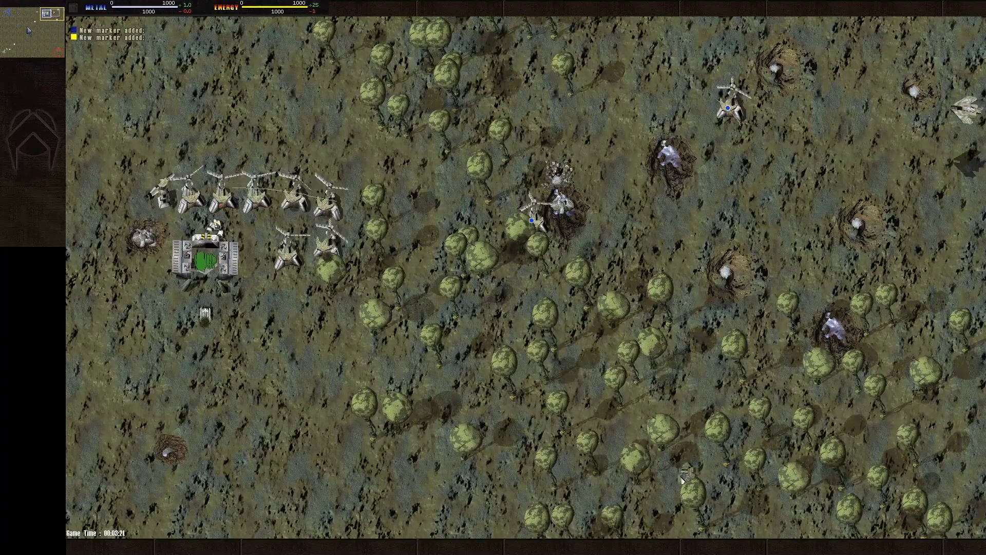
pyautogui.click(47, 33)
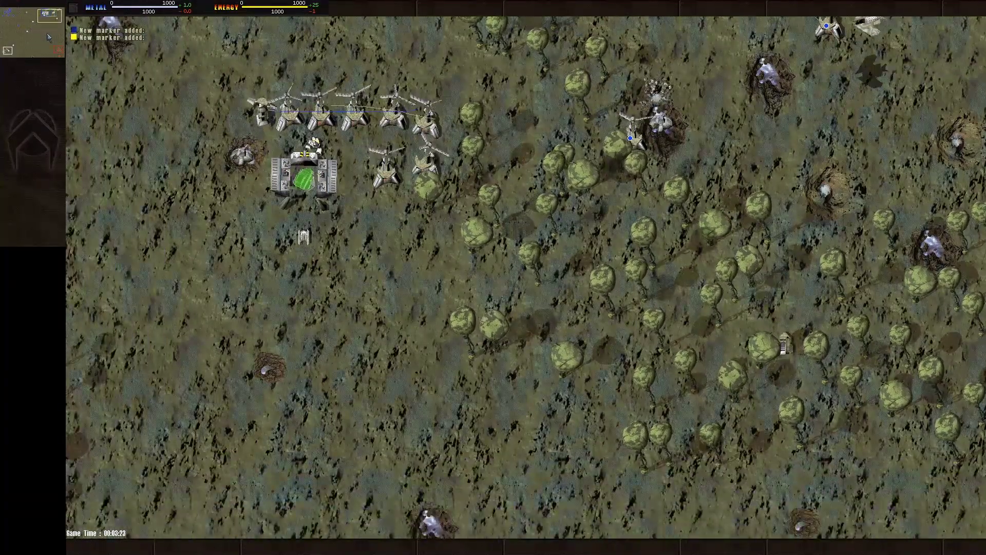
pyautogui.click(47, 33)
pyautogui.click(47, 33)
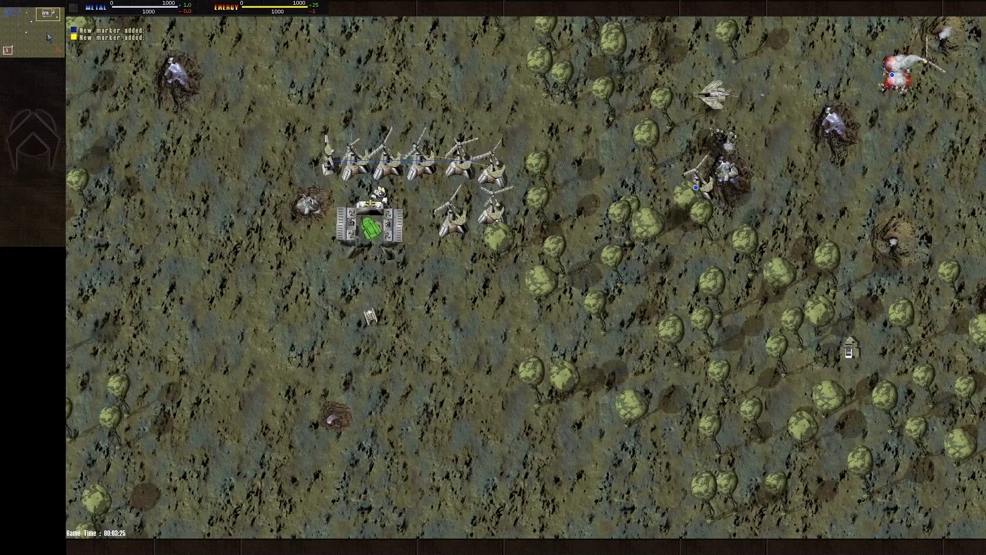
pyautogui.click(47, 33)
pyautogui.click(47, 33)
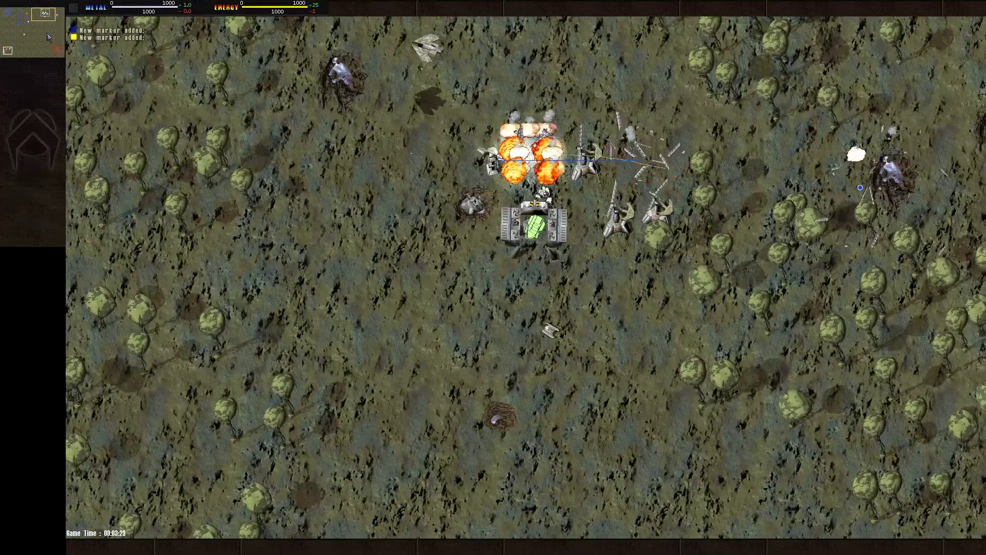
pyautogui.click(47, 36)
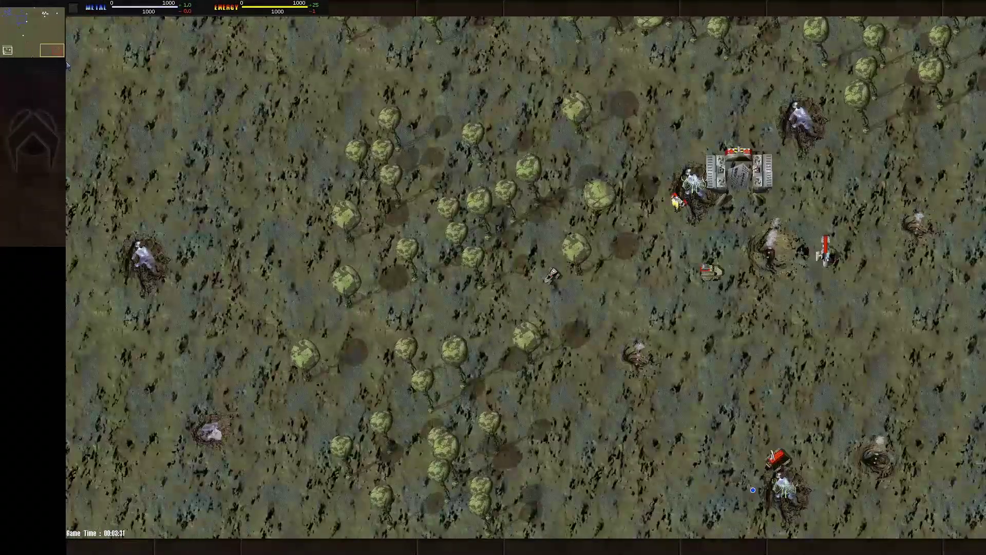
pyautogui.click(48, 36)
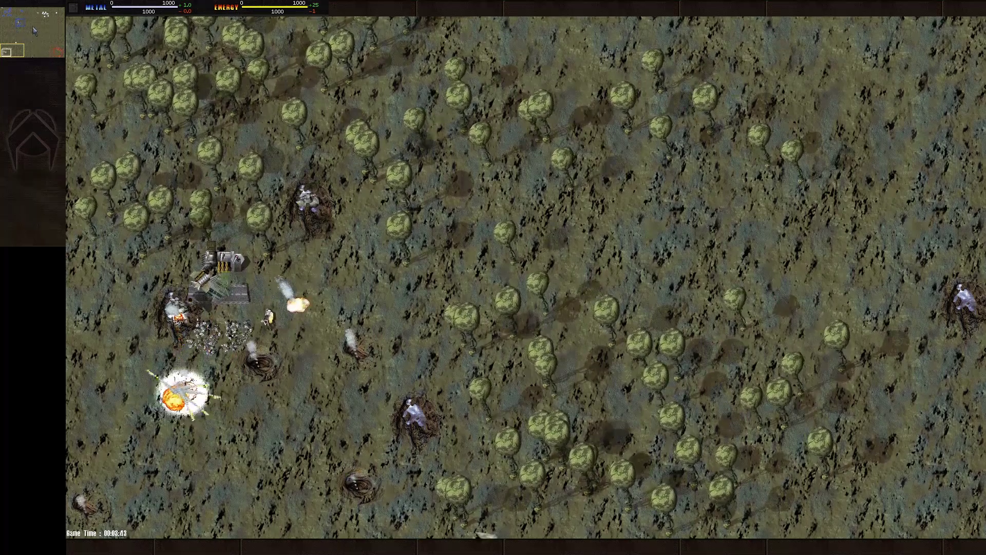
# Hop between the factory base, burning base and skirmish, ending at the tree-grove base.
pyautogui.click(47, 16)
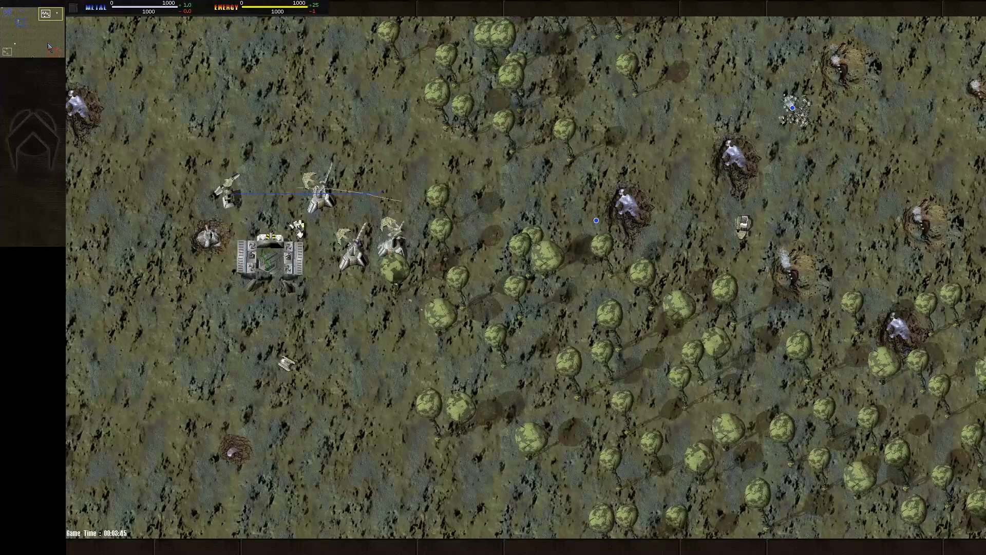
pyautogui.click(11, 50)
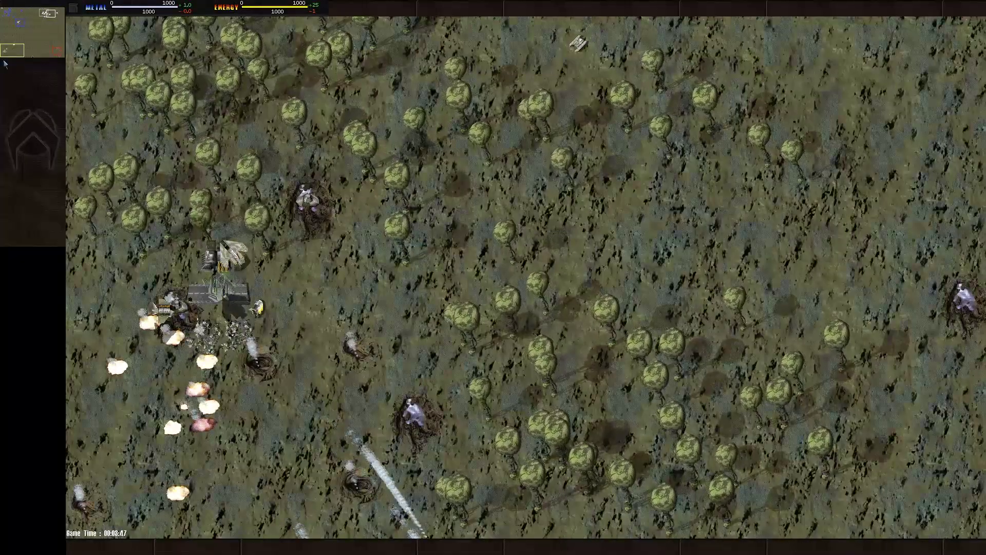
pyautogui.click(14, 19)
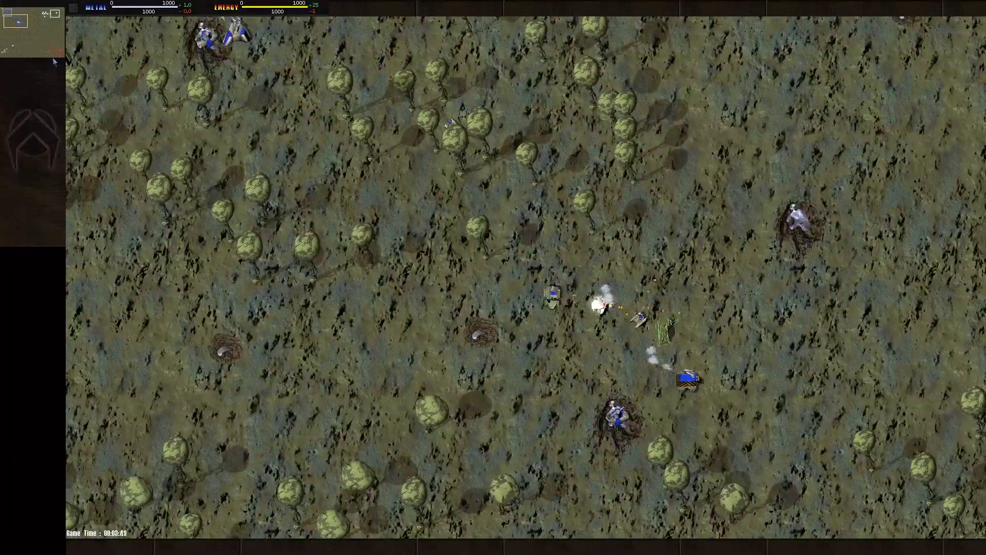
pyautogui.click(22, 21)
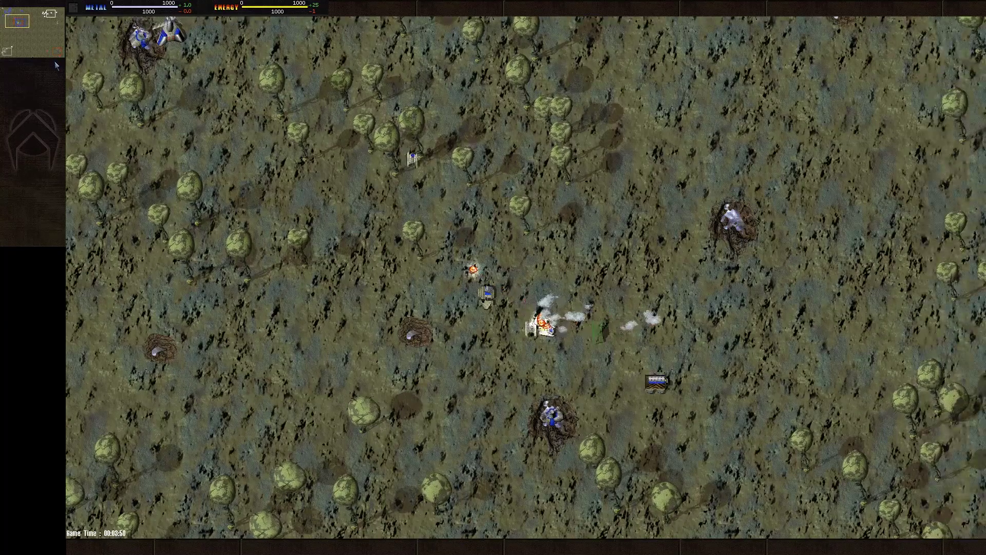
pyautogui.press('Down')
pyautogui.press('Down')
pyautogui.press('Down')
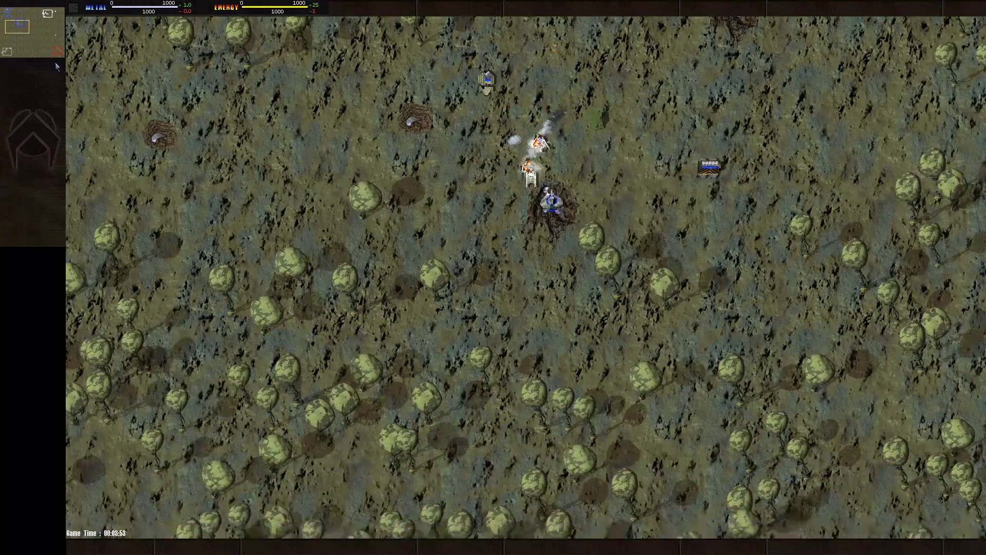
pyautogui.click(49, 14)
pyautogui.click(51, 49)
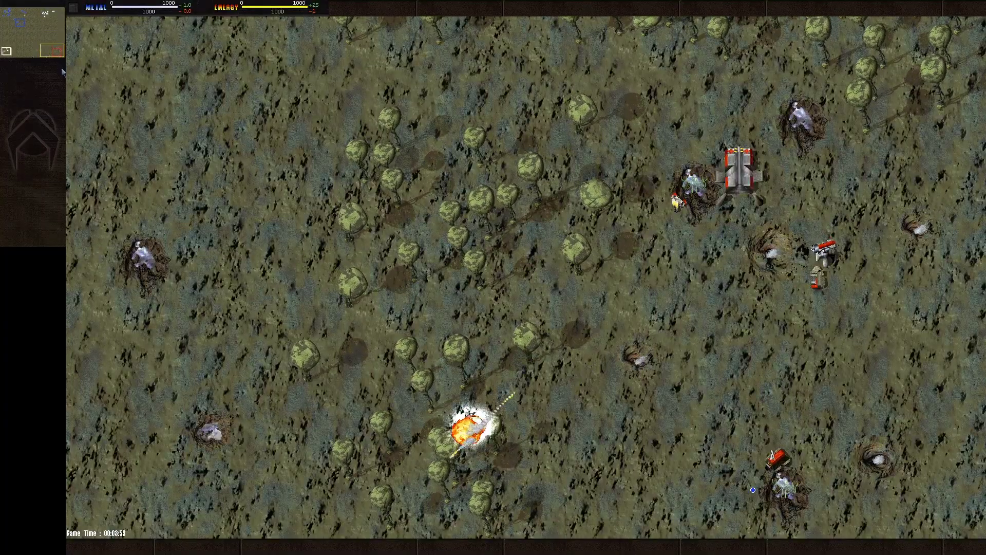
pyautogui.press('Left')
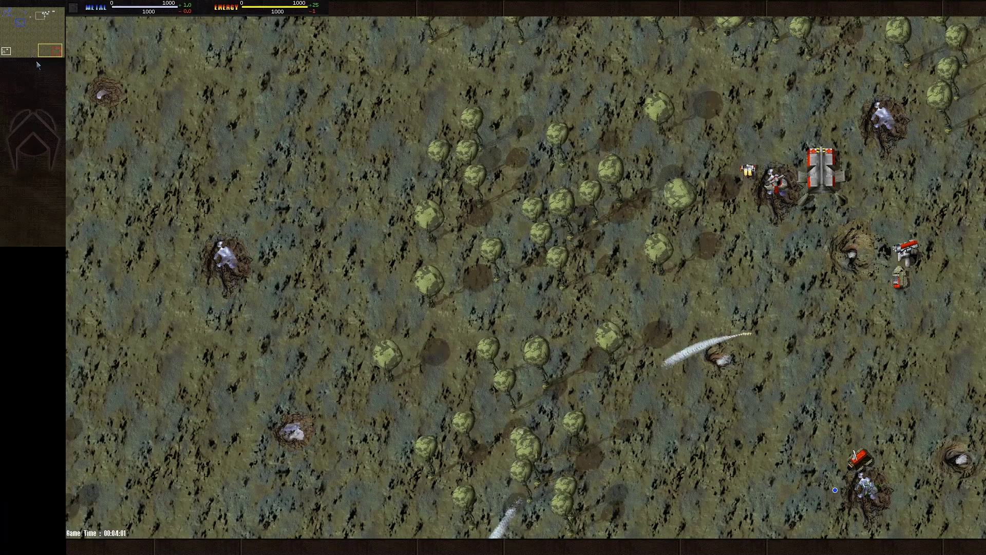
pyautogui.click(11, 50)
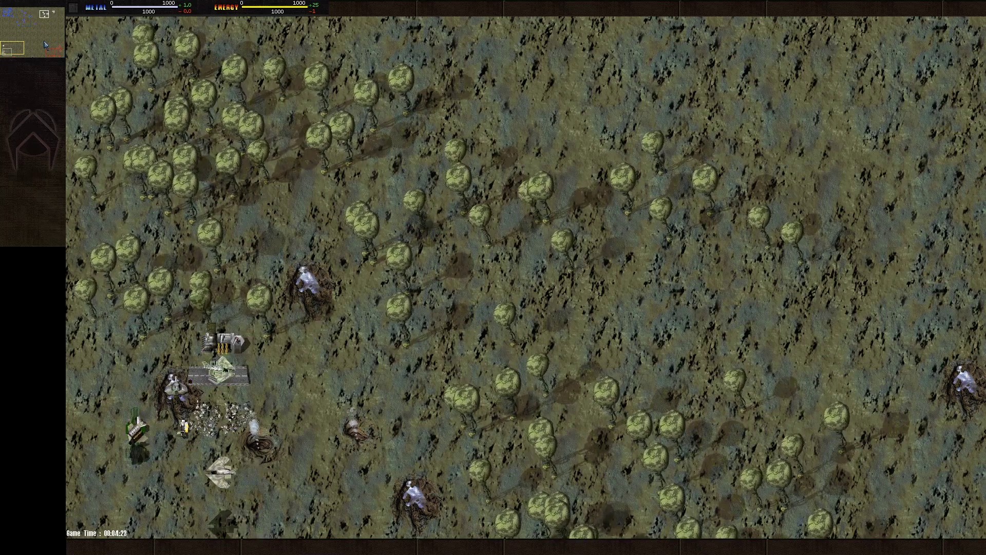
# Pan across the battlefield with minimap and arrow keys, centring on the attacked factory base.
pyautogui.moveTo(44, 41); pyautogui.dragTo(54, 30)
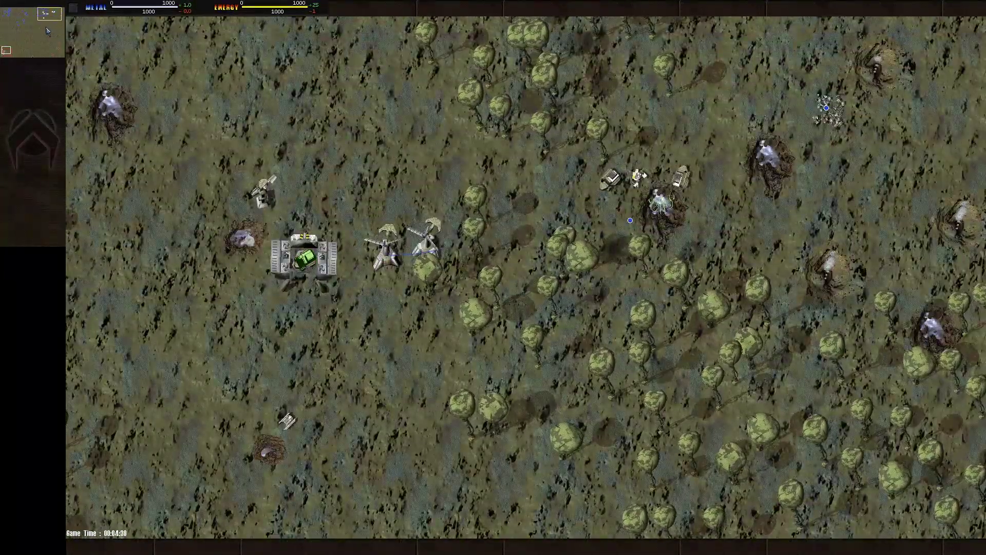
pyautogui.click(2, 67)
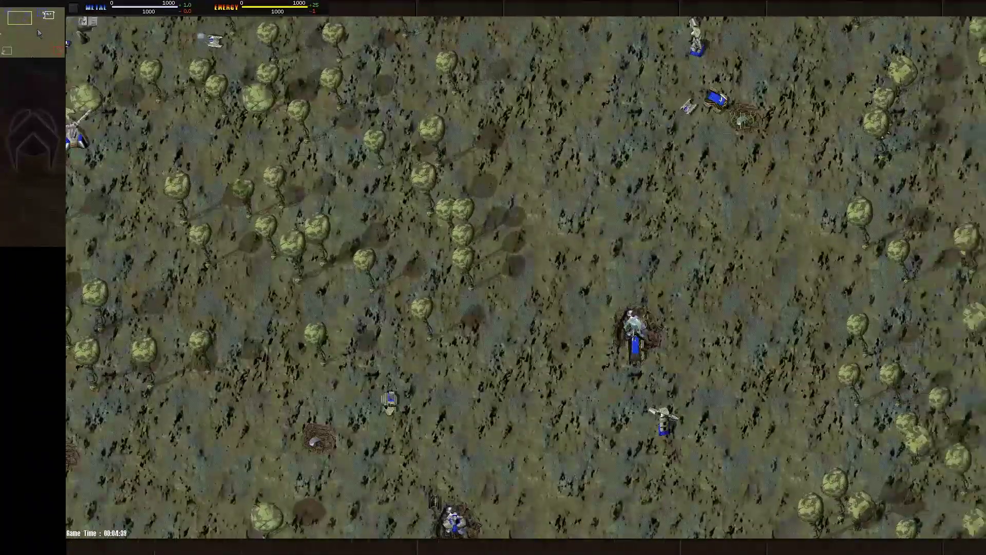
pyautogui.scroll(-2, 771, 220)
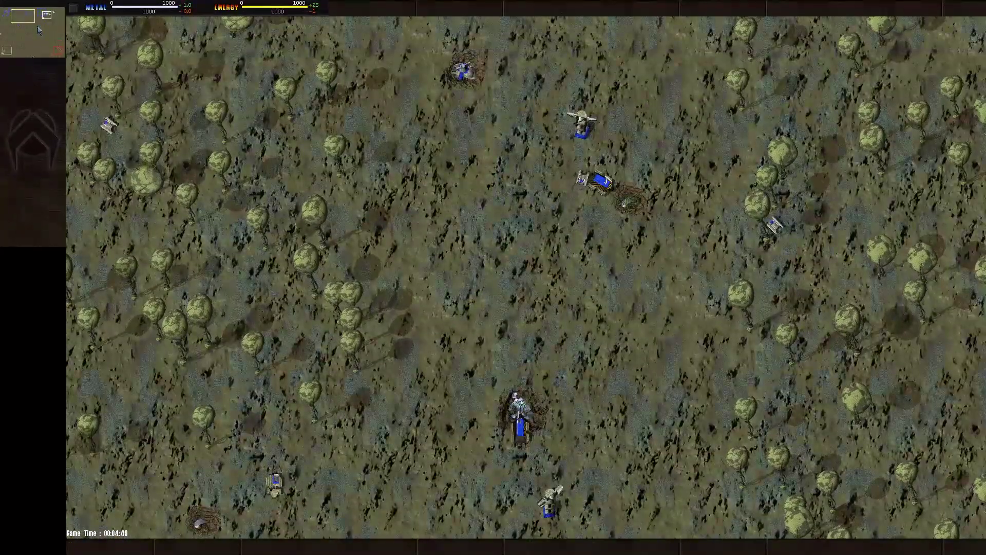
pyautogui.press('Left')
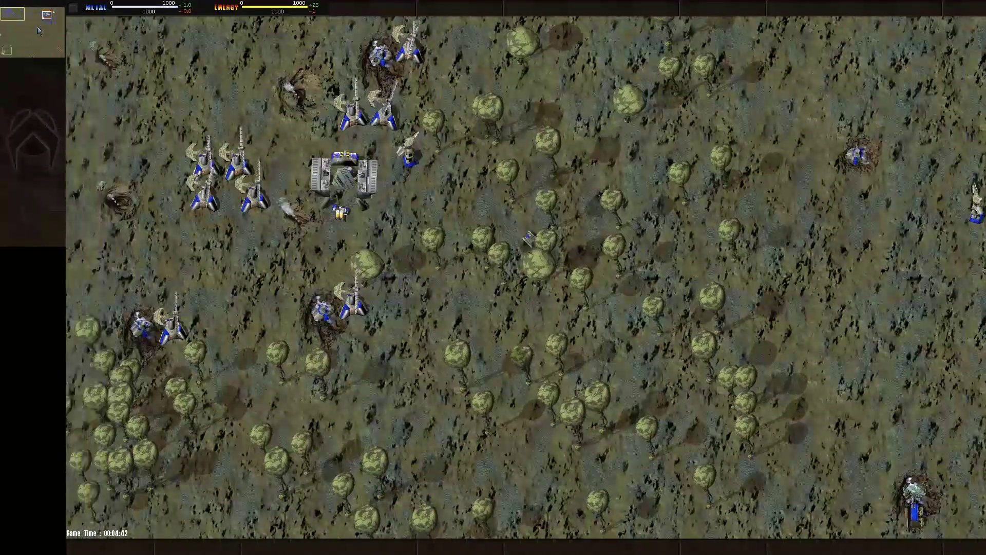
pyautogui.press('Right')
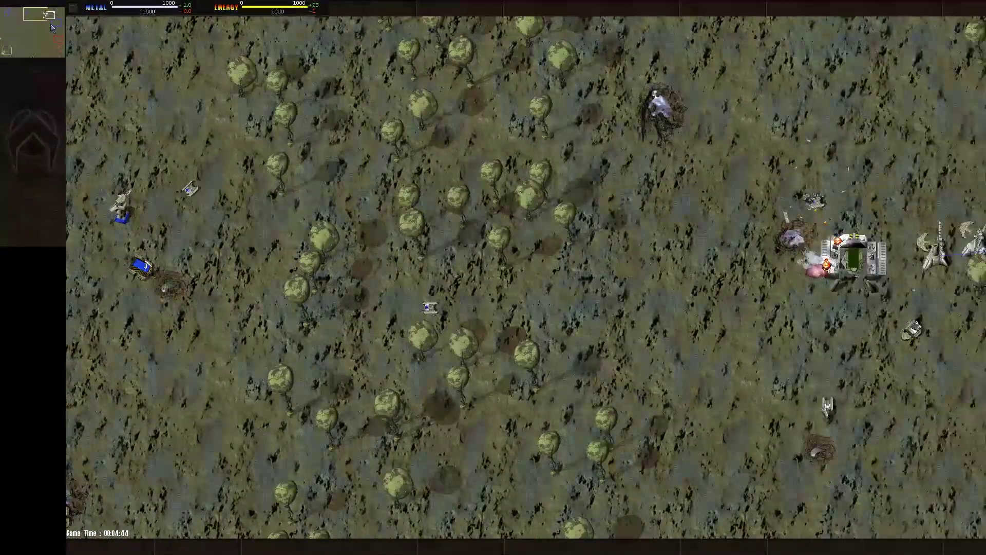
pyautogui.click(51, 27)
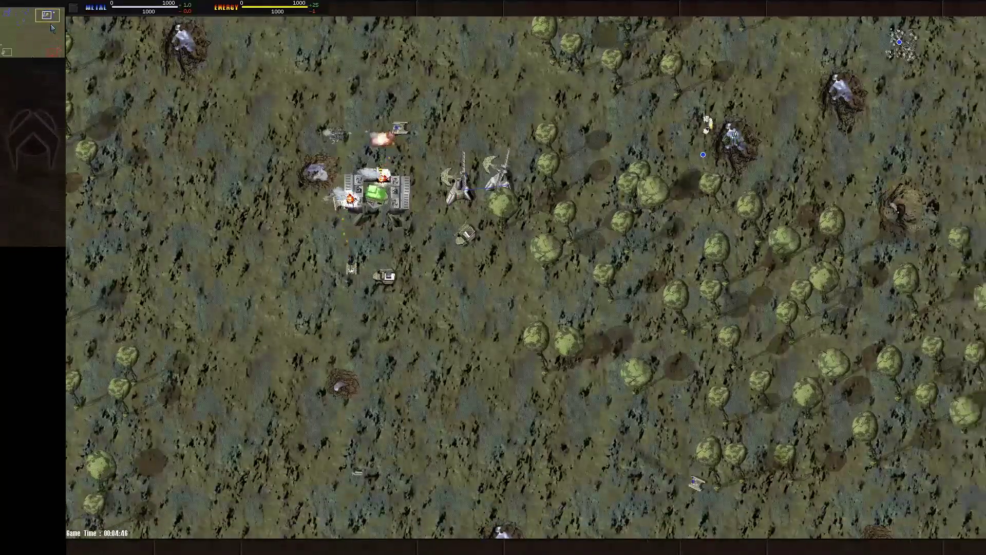
pyautogui.press('Right')
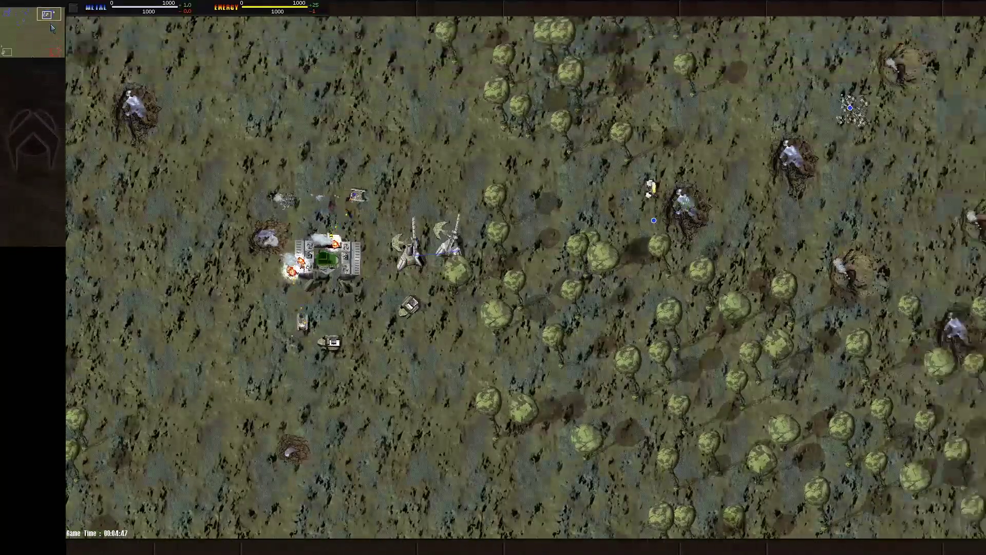
pyautogui.press('Up')
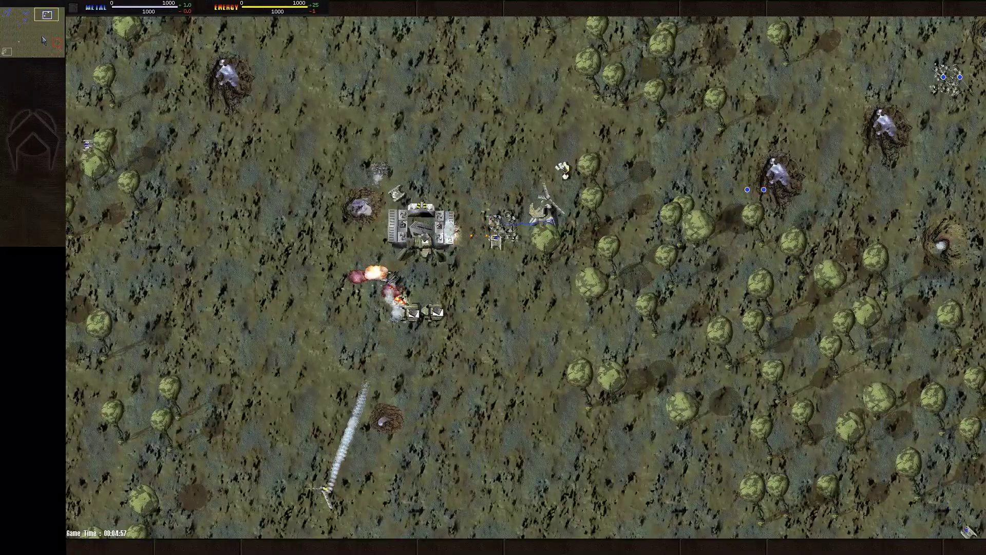
pyautogui.press('Left')
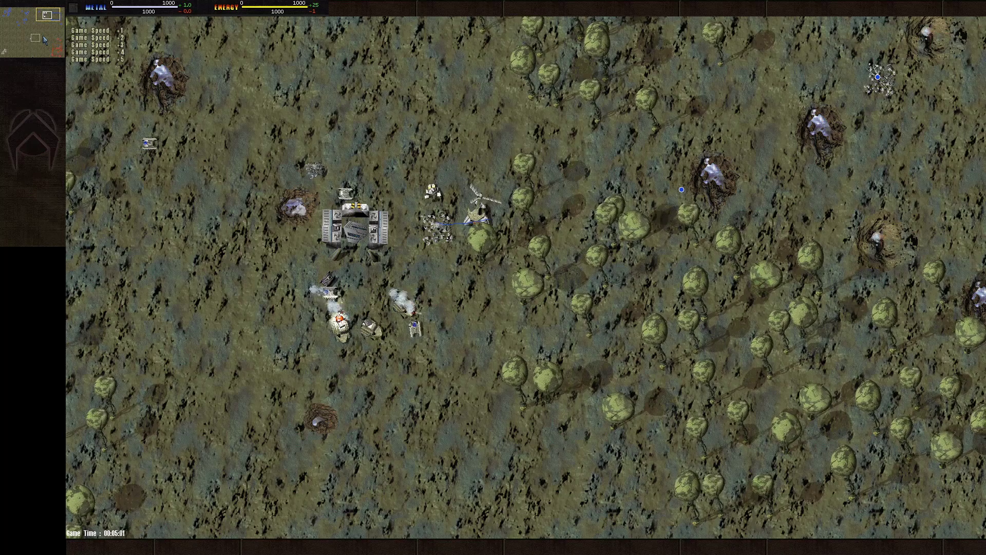
# Look around the ongoing fight near the red base, then jump north.
pyautogui.click(46, 51)
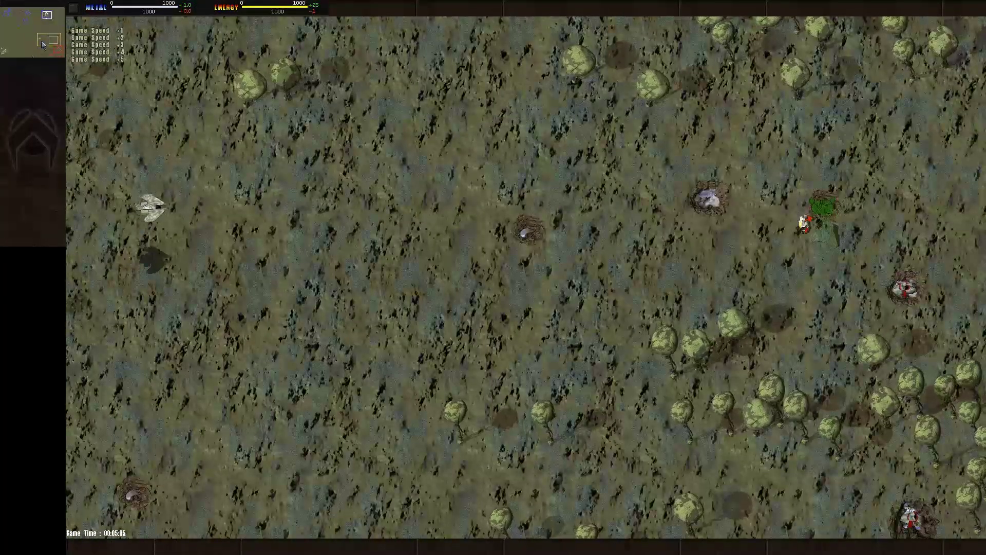
pyautogui.moveTo(44, 44); pyautogui.dragTo(44, 46)
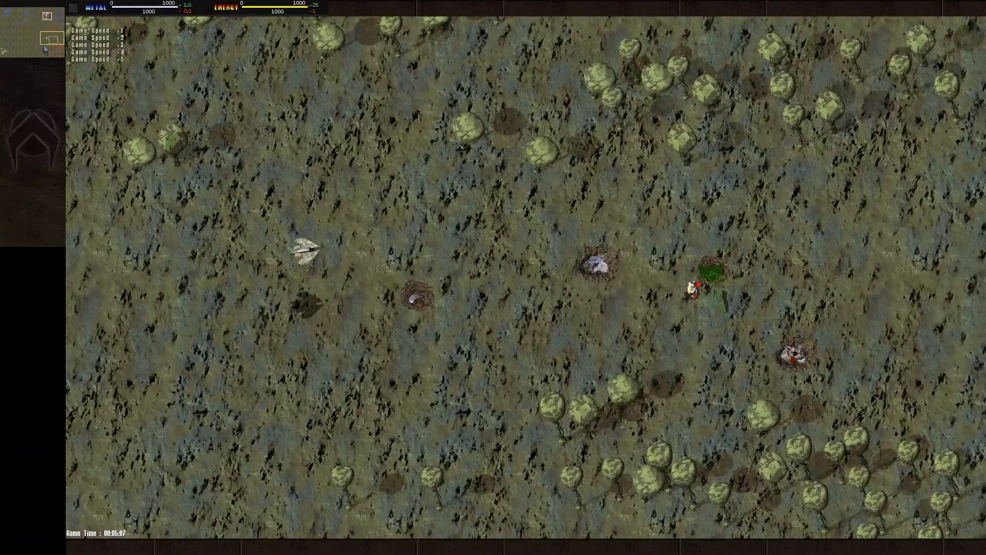
pyautogui.press('Down')
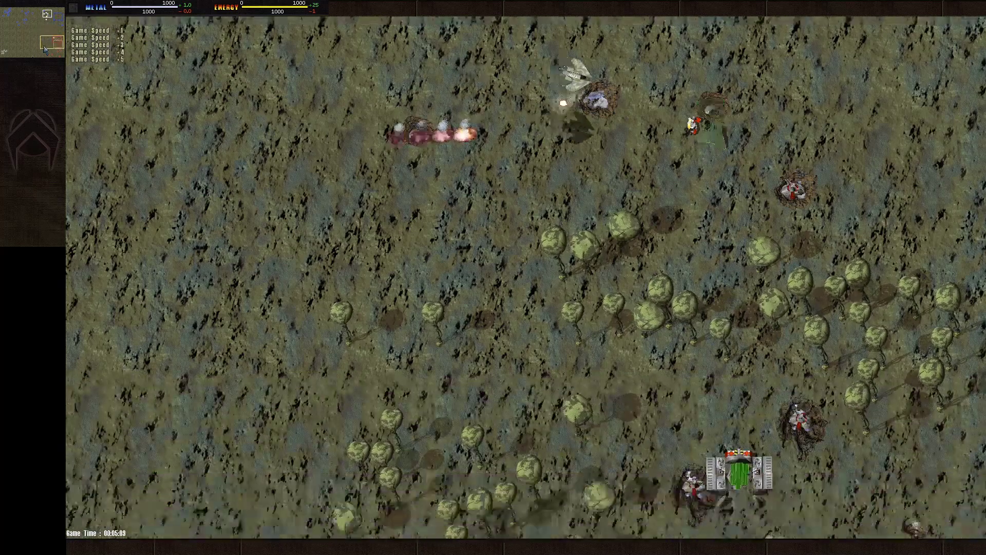
pyautogui.moveTo(46, 48); pyautogui.dragTo(46, 51)
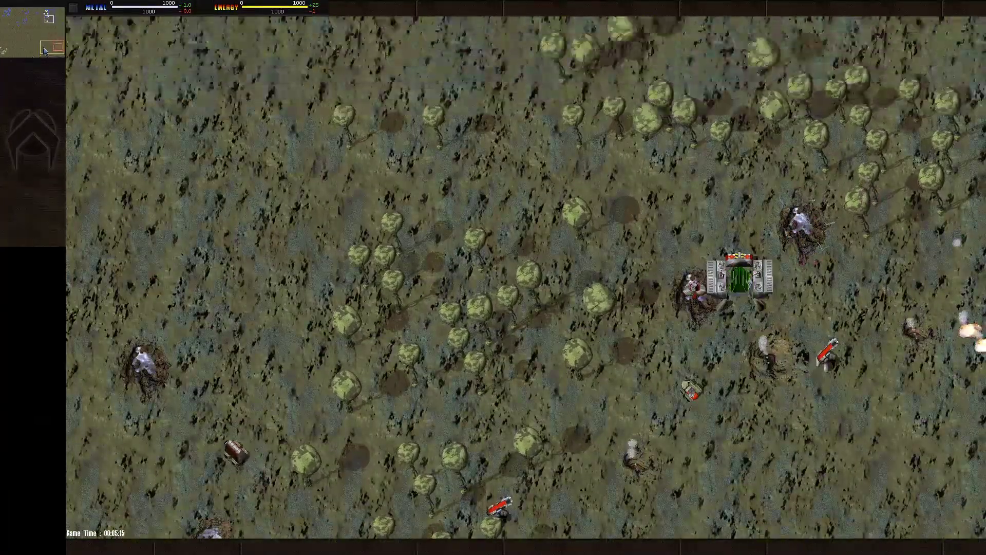
pyautogui.click(47, 46)
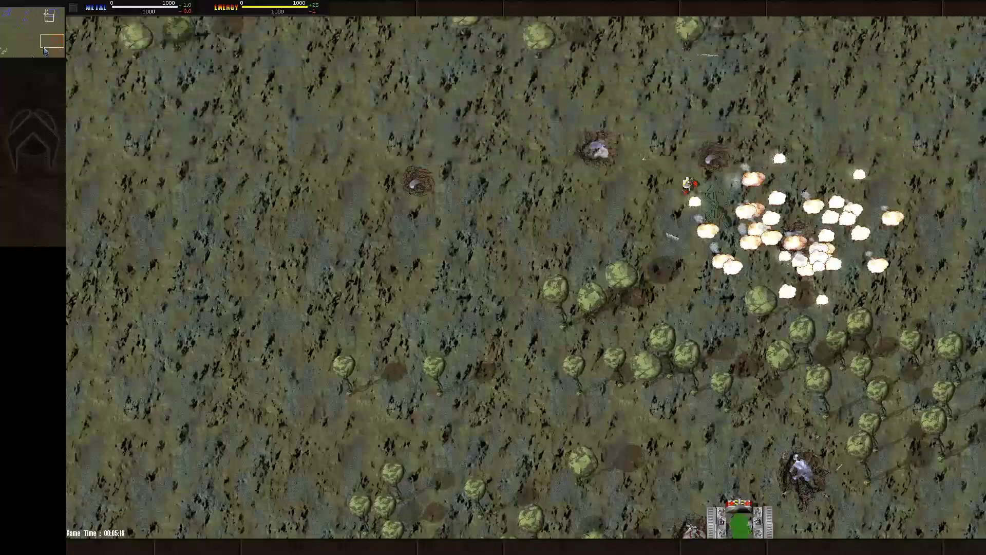
pyautogui.click(48, 14)
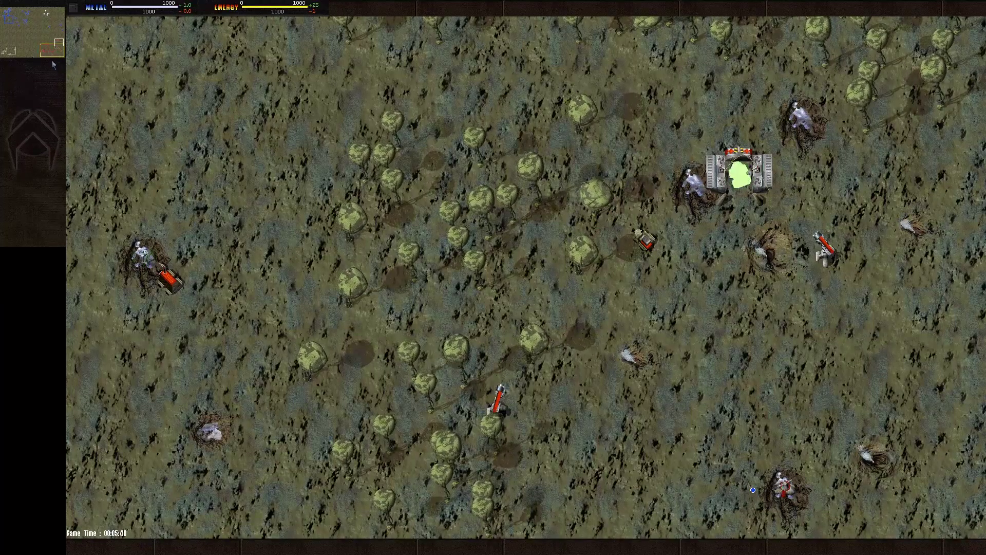
# Sweep the camera across the map between the unit-filled northern area and the south.
pyautogui.click(17, 54)
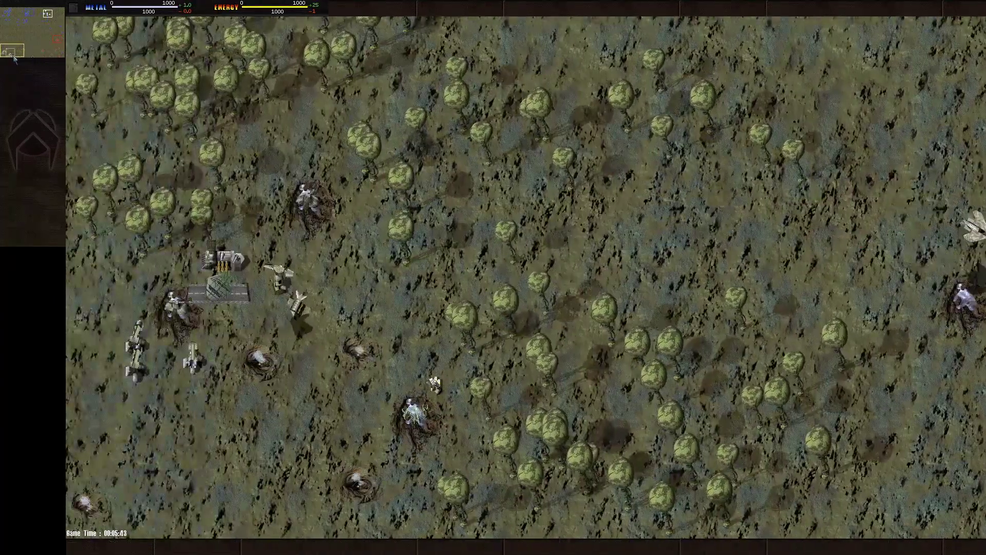
pyautogui.moveTo(17, 53); pyautogui.dragTo(23, 42)
pyautogui.click(51, 17)
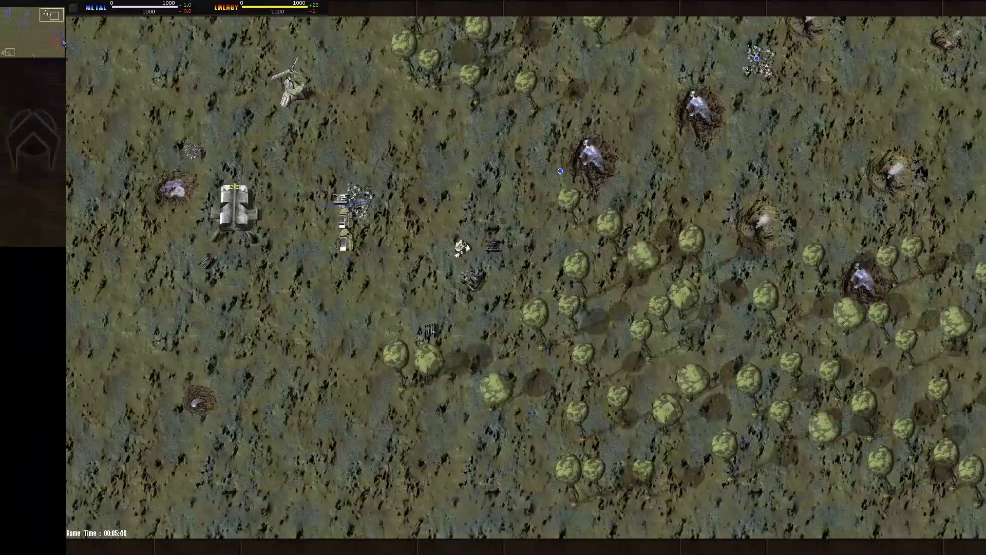
pyautogui.moveTo(64, 41); pyautogui.dragTo(64, 76)
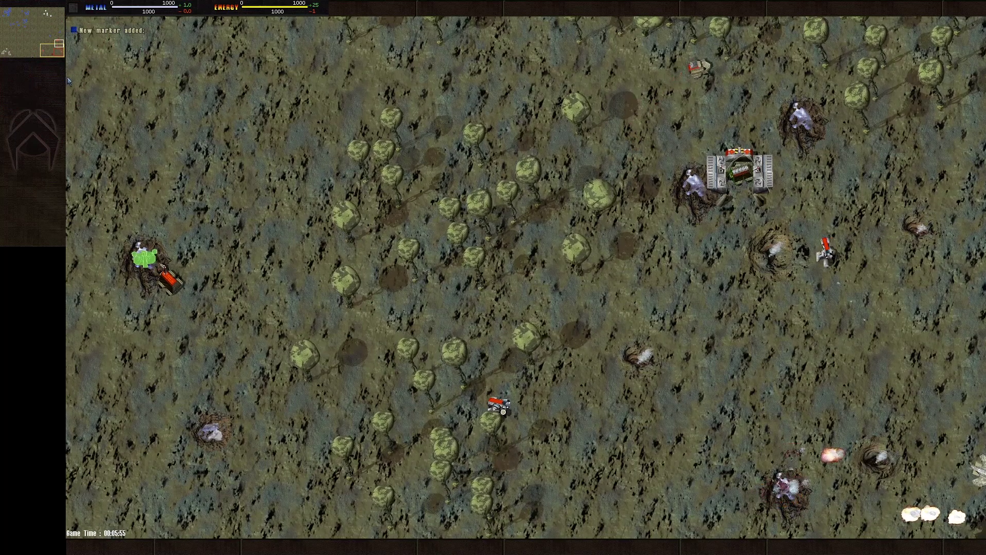
pyautogui.click(55, 16)
pyautogui.moveTo(60, 16); pyautogui.dragTo(65, 51)
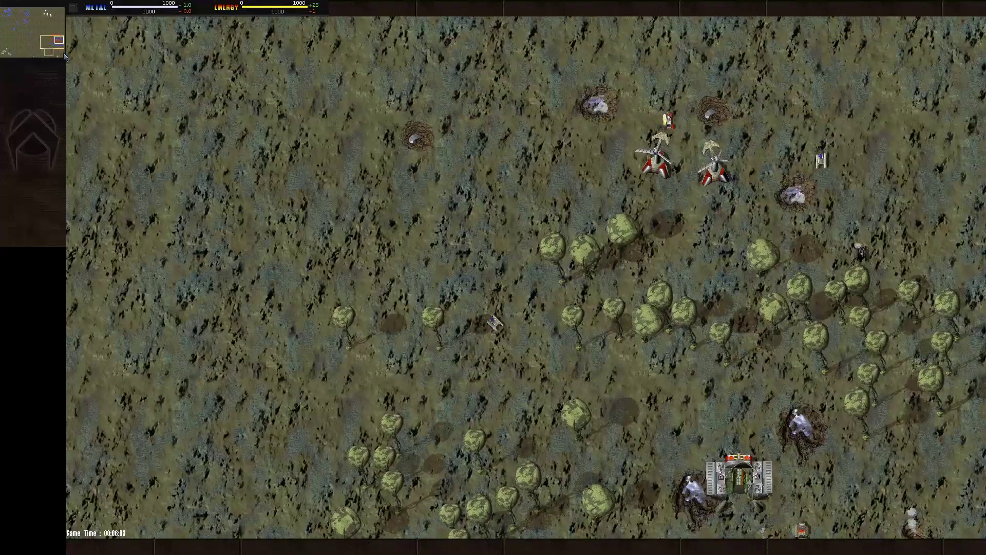
pyautogui.moveTo(65, 56); pyautogui.dragTo(27, 51)
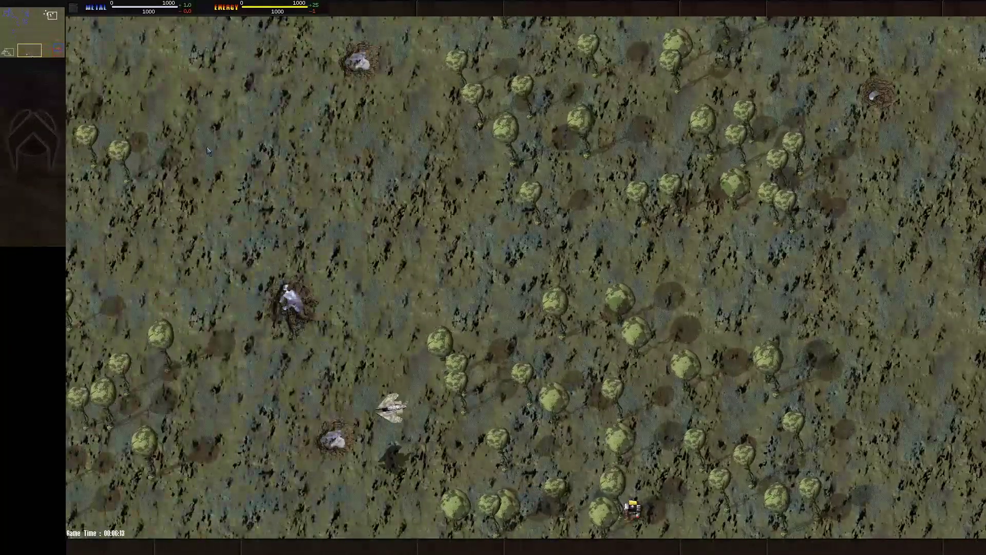
# Settle the view on the red base among the metal deposits on the map's right side.
pyautogui.click(53, 48)
pyautogui.moveTo(62, 51); pyautogui.dragTo(65, 63)
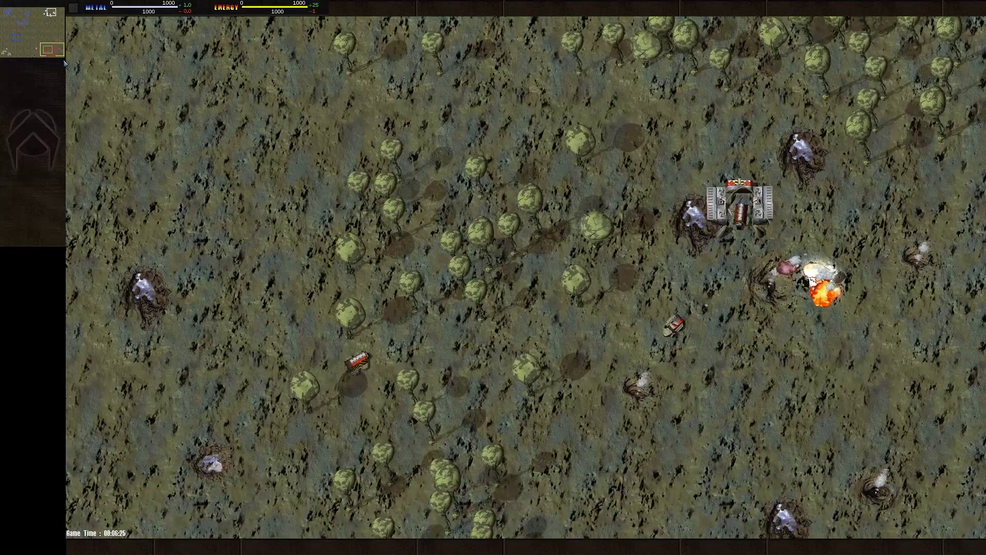
pyautogui.press('Up')
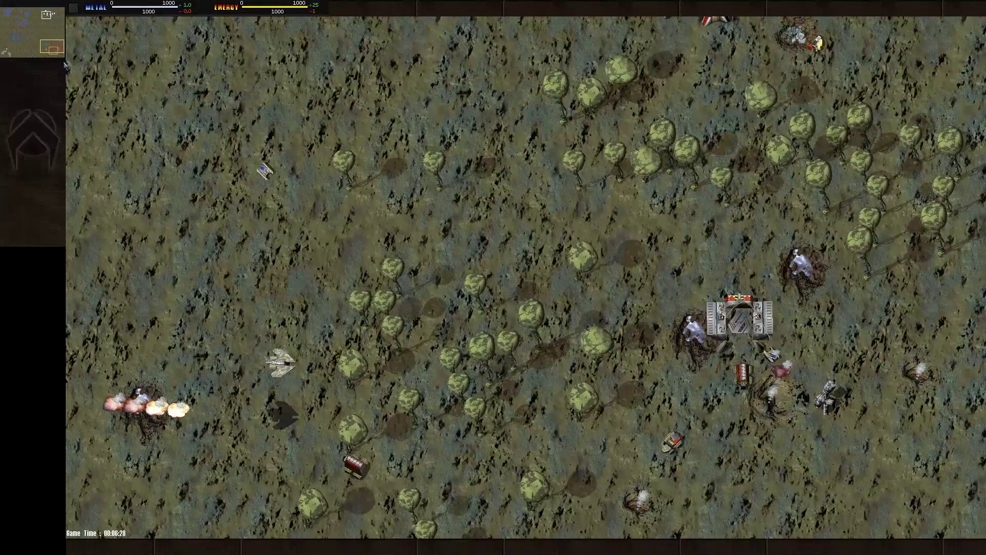
pyautogui.press('Up')
pyautogui.press('Down')
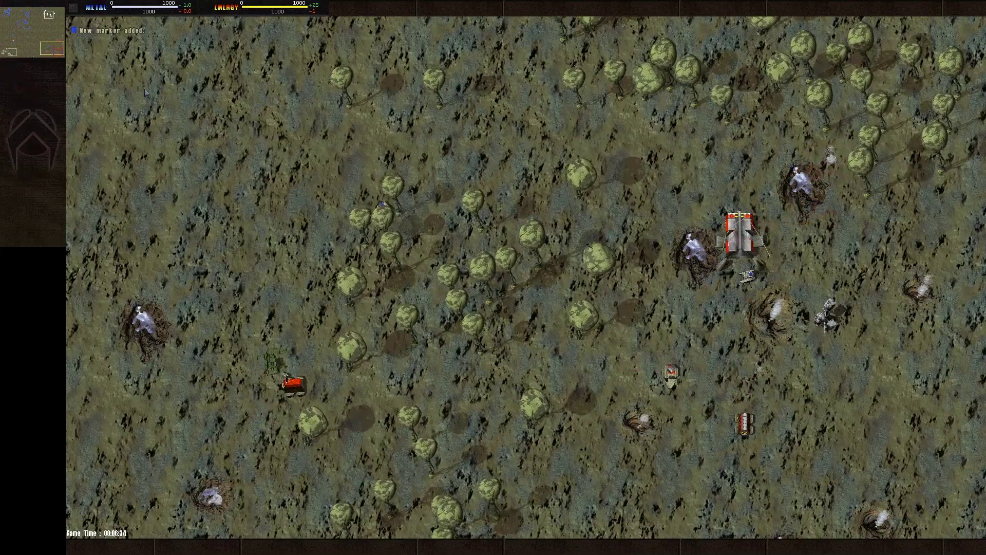
# Raise the replay speed with + and sweep the view toward the red base.
pyautogui.press('+')
pyautogui.press('+')
pyautogui.press('+')
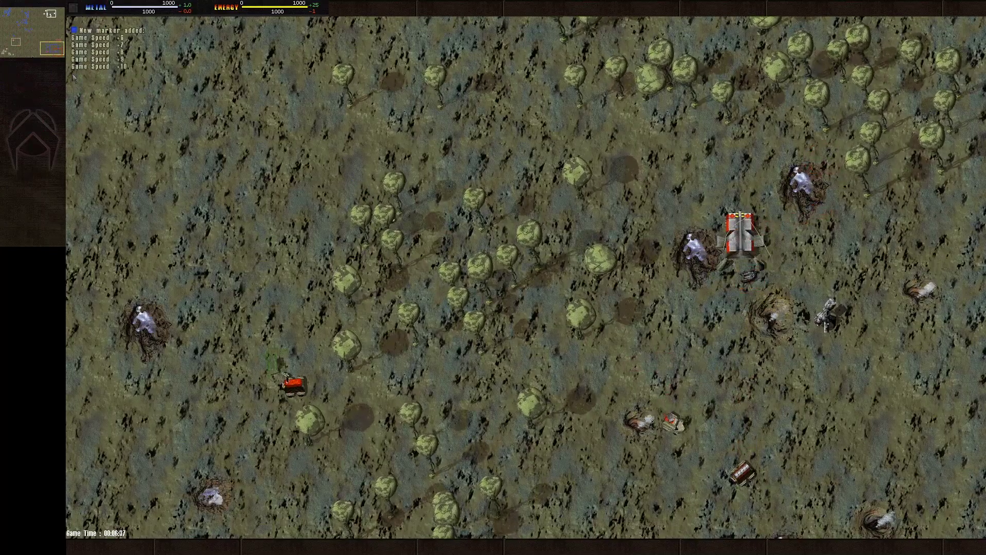
pyautogui.press('Up')
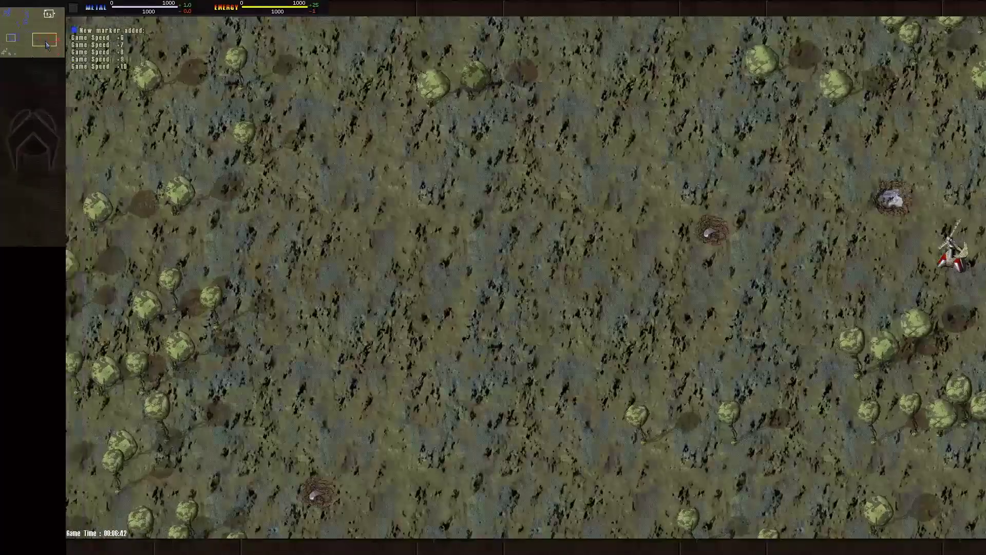
pyautogui.press('Left')
pyautogui.press('Up')
pyautogui.moveTo(39, 35); pyautogui.dragTo(57, 56)
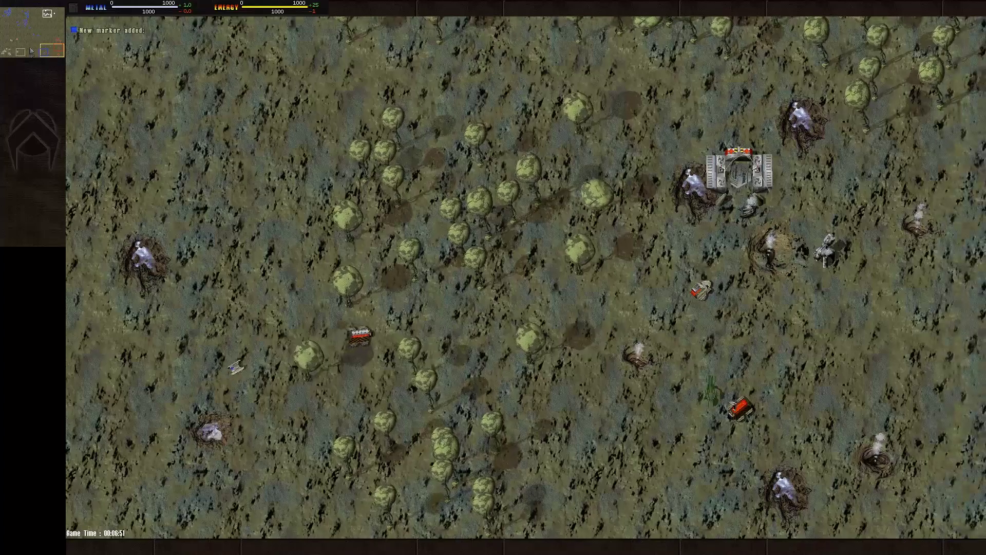
pyautogui.moveTo(57, 57)
pyautogui.mouseDown()
pyautogui.moveTo(25, 51)
pyautogui.moveTo(50, 51)
pyautogui.mouseUp()
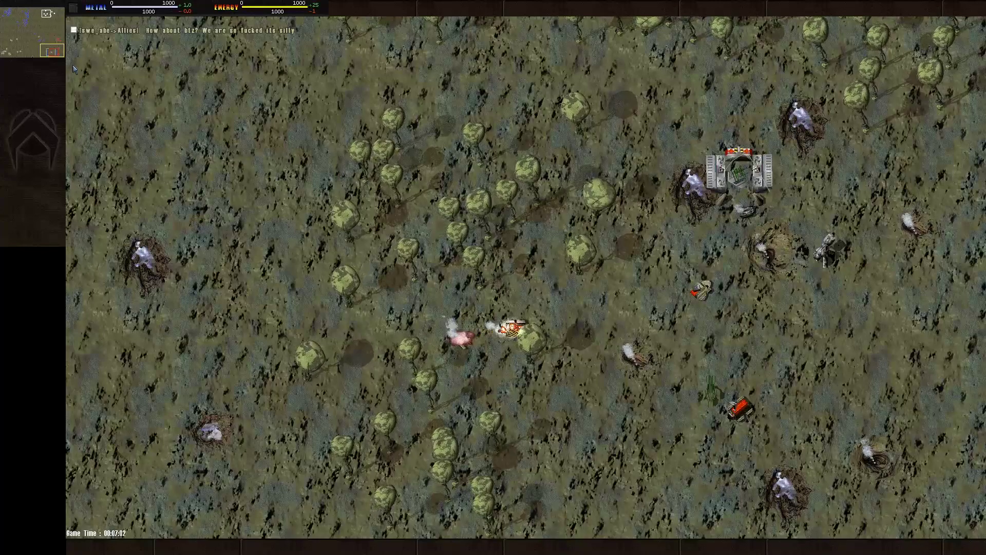
# Survey the south-east and north-east areas, settling on the advancing blue unit column.
pyautogui.press('Up')
pyautogui.press('Left')
pyautogui.press('Down')
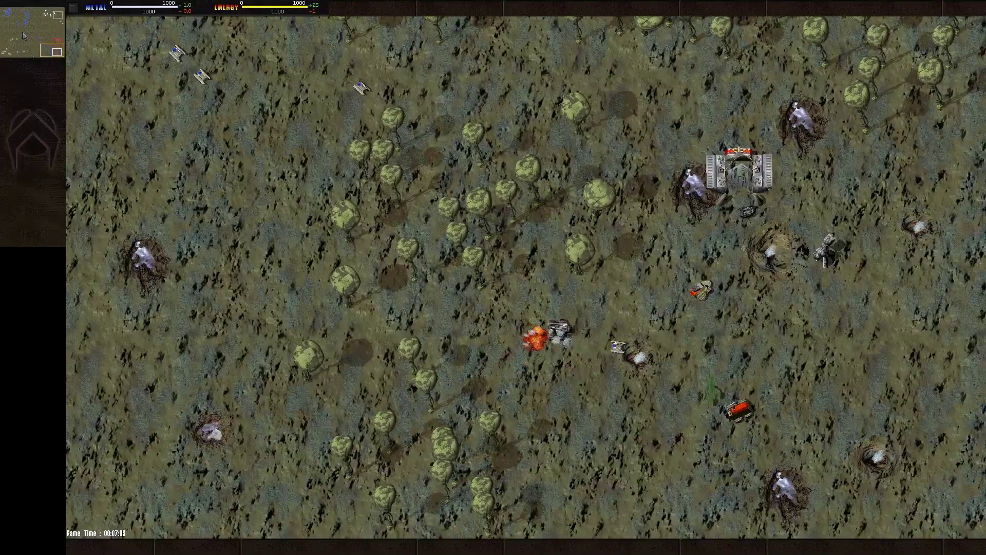
pyautogui.moveTo(51, 49); pyautogui.dragTo(50, 14)
pyautogui.press('Up')
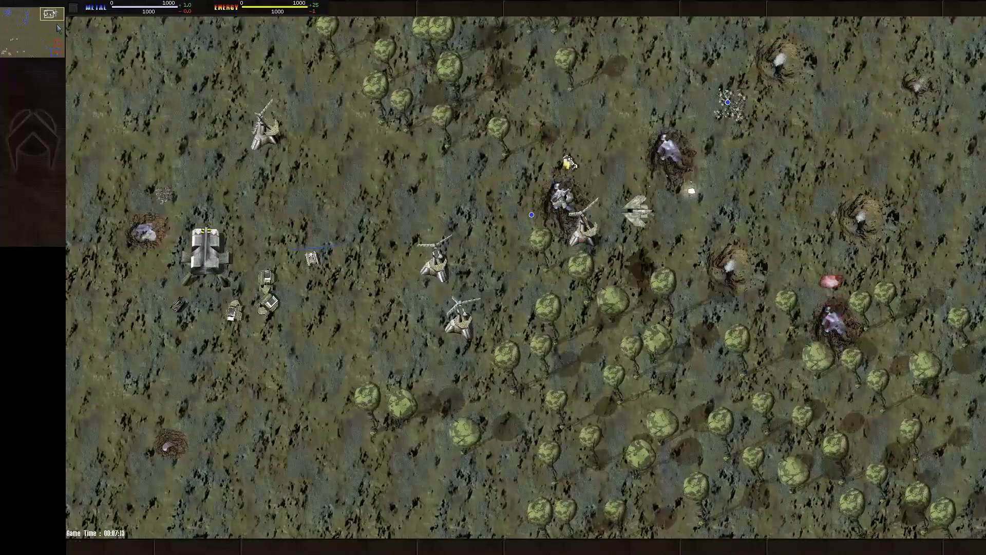
pyautogui.click(51, 49)
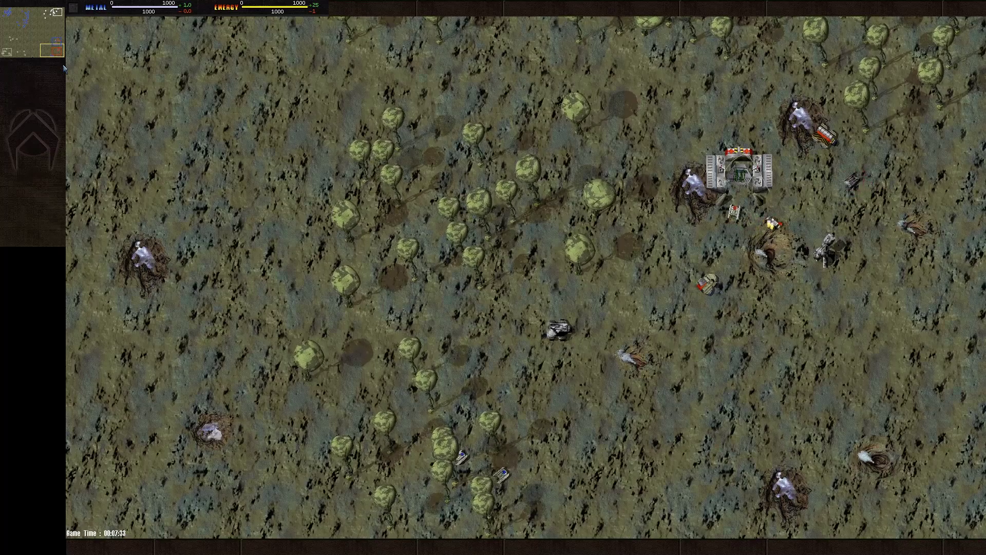
pyautogui.click(54, 16)
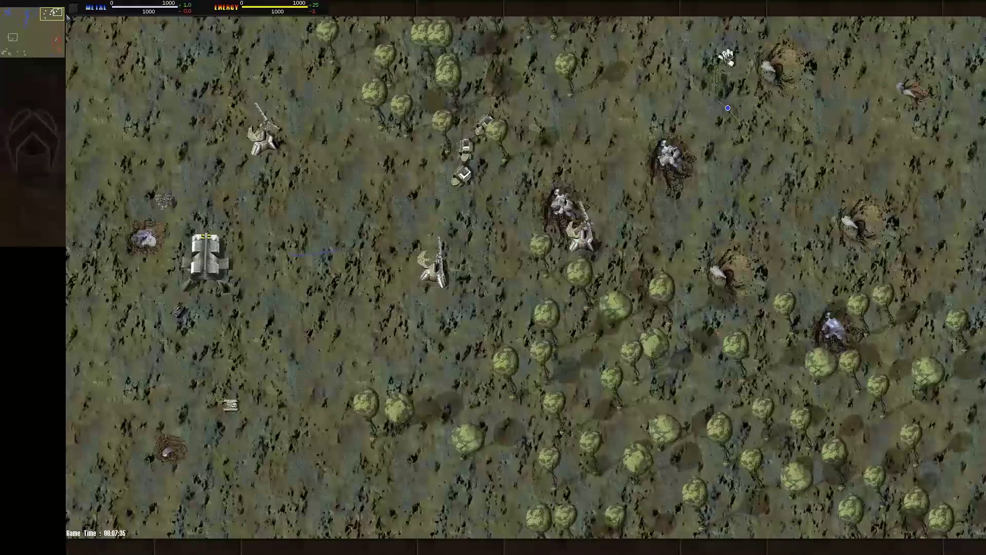
pyautogui.click(33, 23)
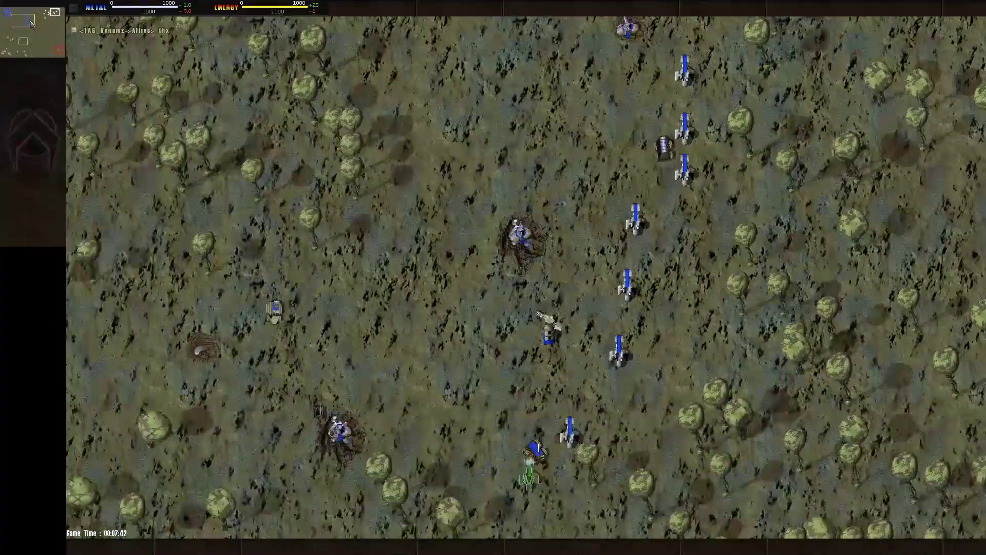
# Move the camera south, then sweep east across the map to the base.
pyautogui.click(17, 50)
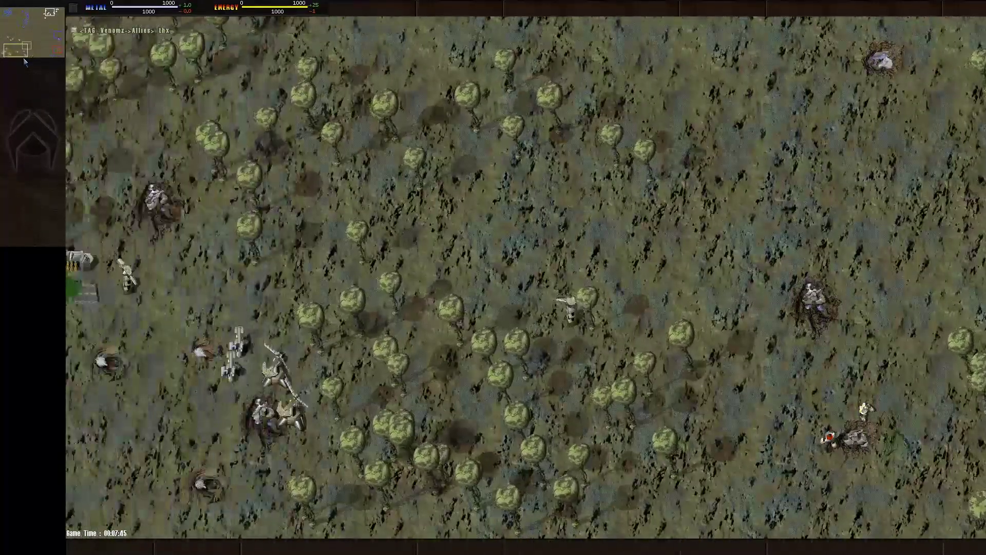
pyautogui.moveTo(23, 58); pyautogui.dragTo(58, 51)
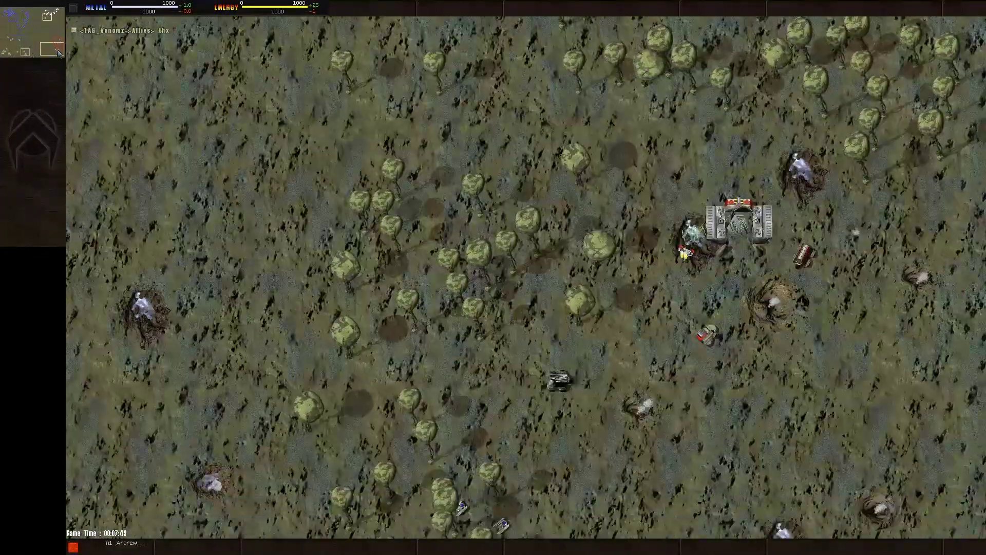
pyautogui.moveTo(57, 49)
pyautogui.mouseDown()
pyautogui.moveTo(51, 12)
pyautogui.moveTo(62, 45)
pyautogui.mouseUp()
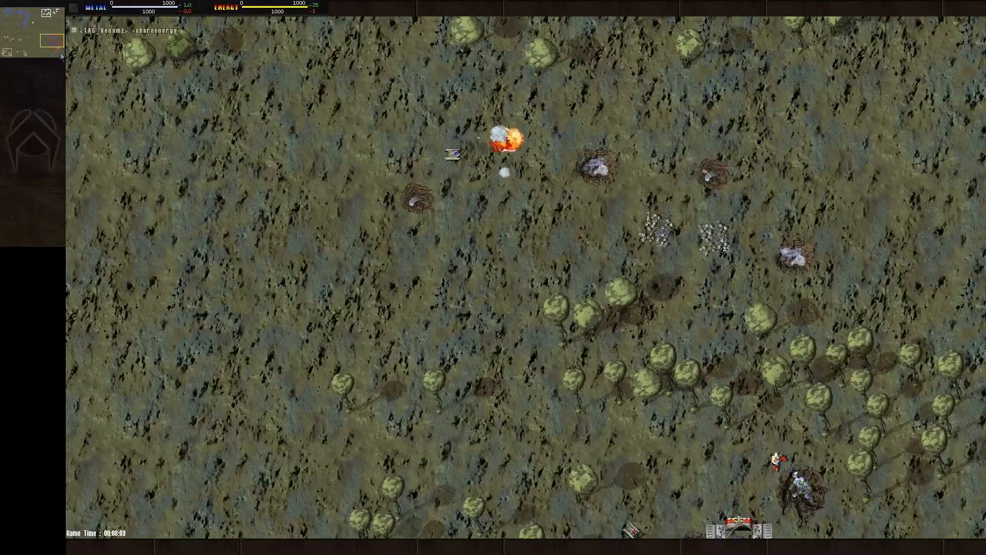
# Jump the view south to the blue units and pan around the battlefield.
pyautogui.moveTo(50, 40); pyautogui.dragTo(51, 50)
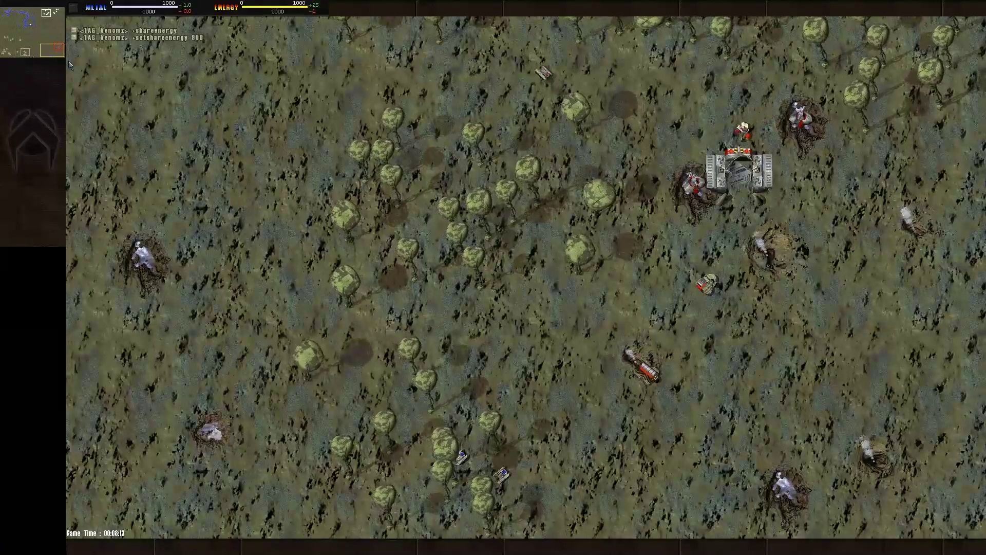
pyautogui.press('Up')
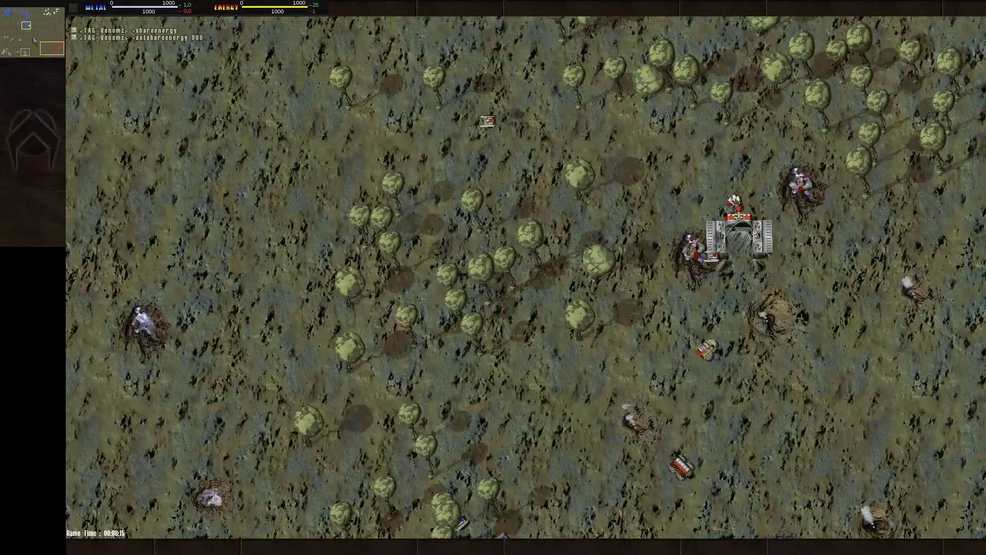
pyautogui.click(25, 26)
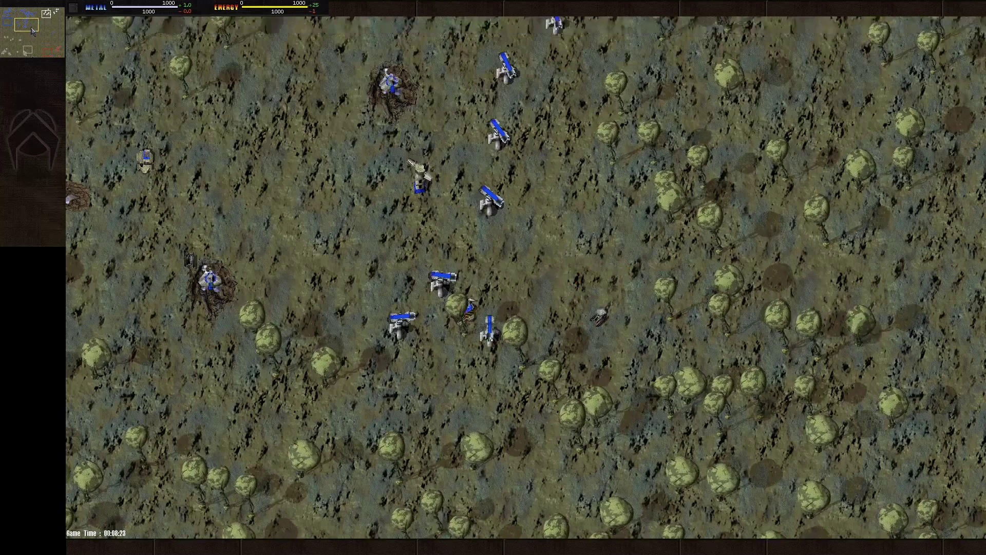
pyautogui.moveTo(34, 31)
pyautogui.mouseDown()
pyautogui.moveTo(20, 42)
pyautogui.moveTo(35, 45)
pyautogui.moveTo(29, 23)
pyautogui.mouseUp()
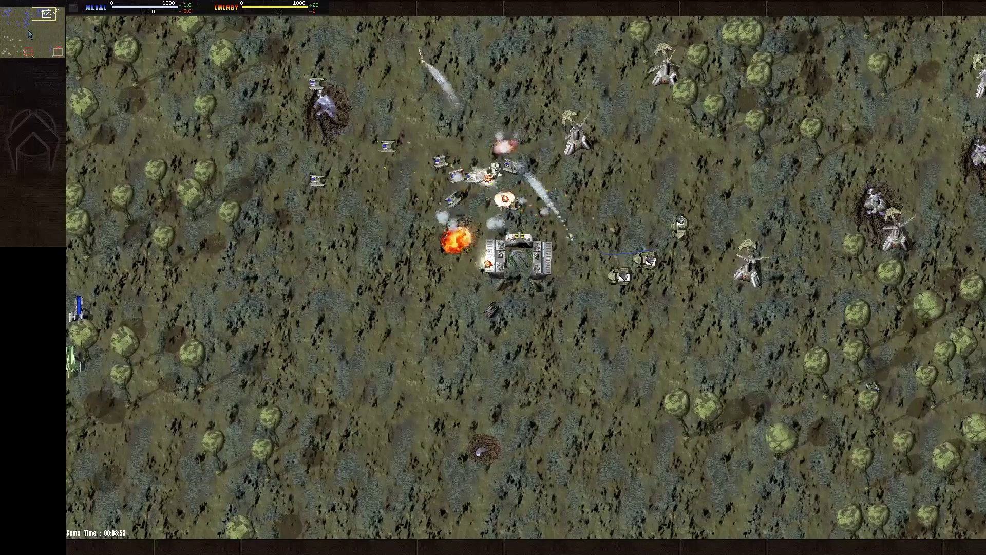
# Center the camera on the burning base and pan around the heavy fighting.
pyautogui.moveTo(29, 33); pyautogui.dragTo(48, 55)
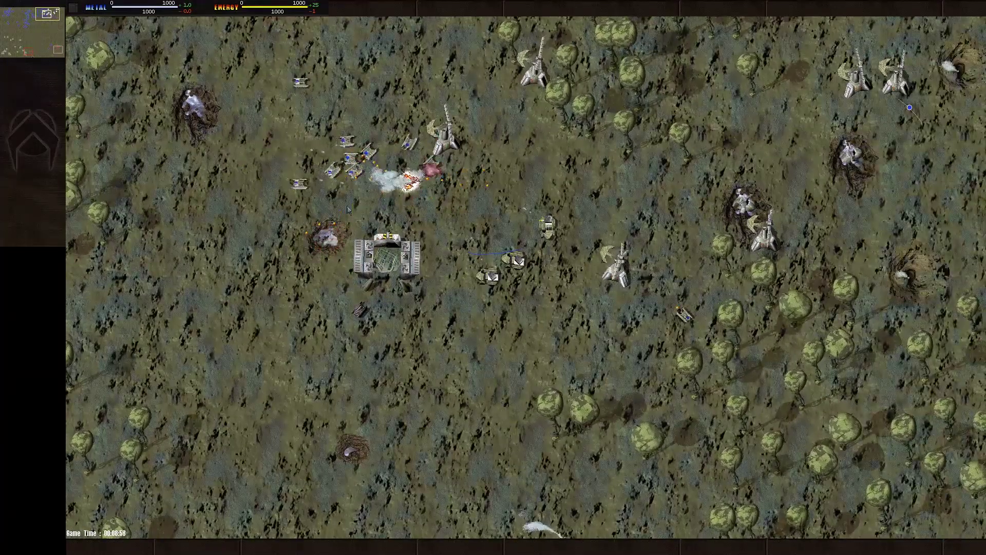
pyautogui.press('Right')
pyautogui.press('Down')
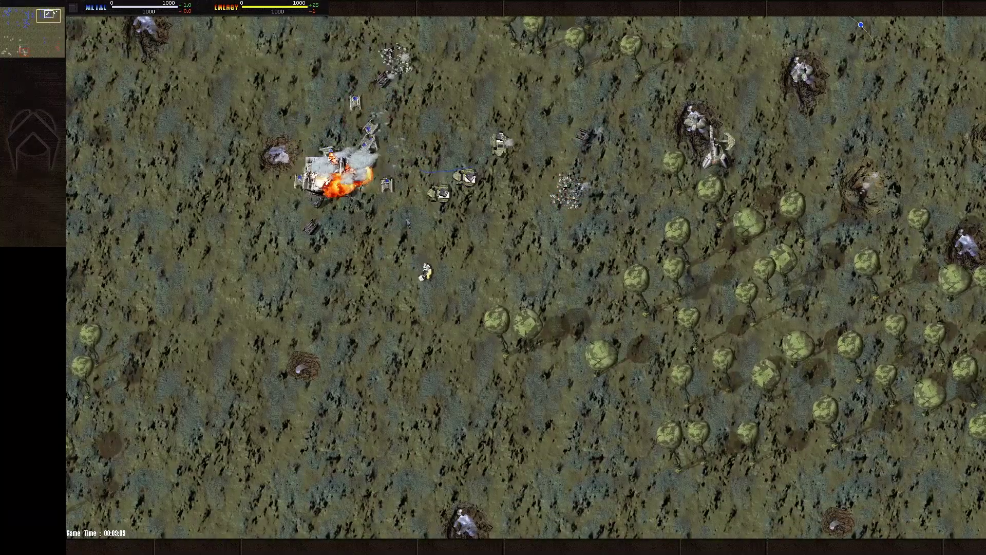
pyautogui.press('Down')
pyautogui.press('Down')
pyautogui.press('Up')
pyautogui.press('Right')
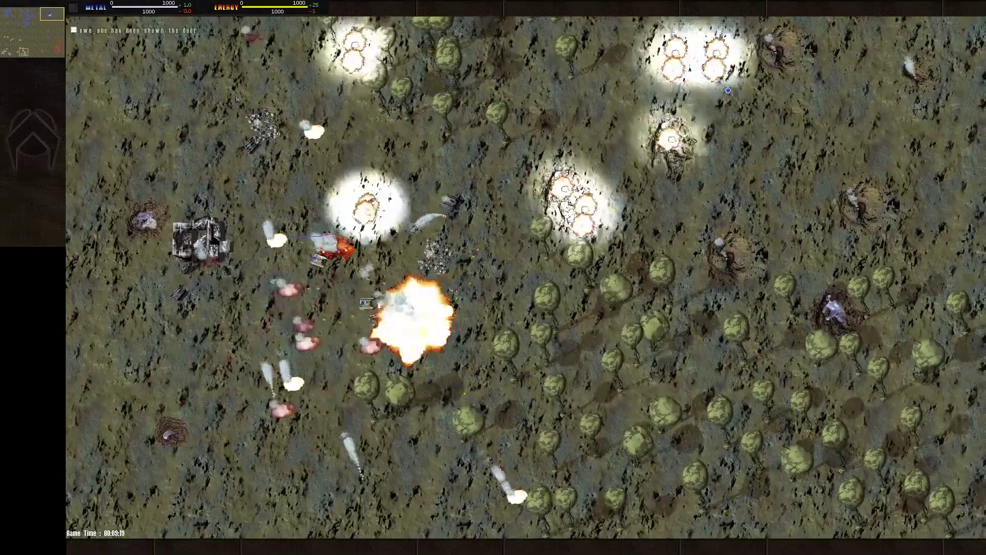
pyautogui.press('Up')
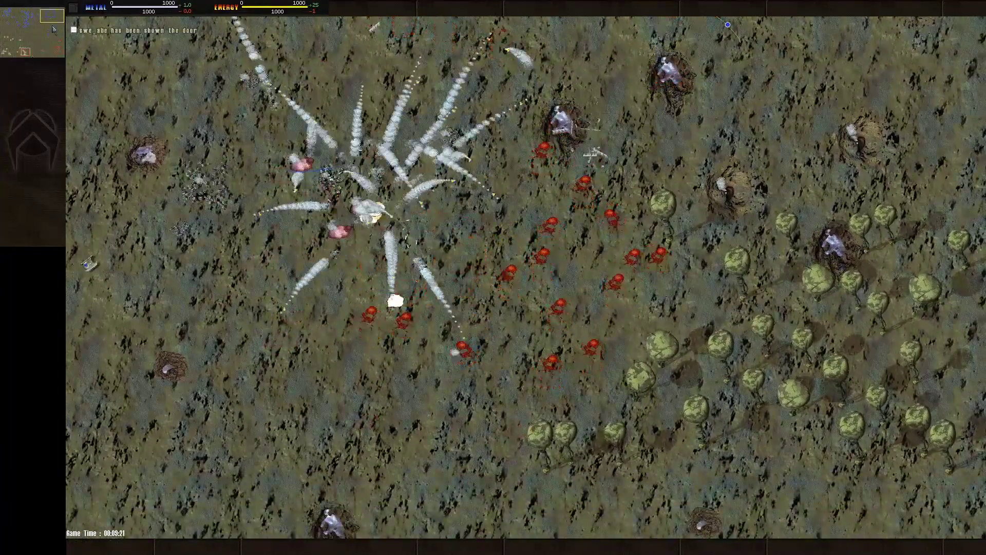
# Return the view to the red team's base and raise replay speed to 10.
pyautogui.click(31, 34)
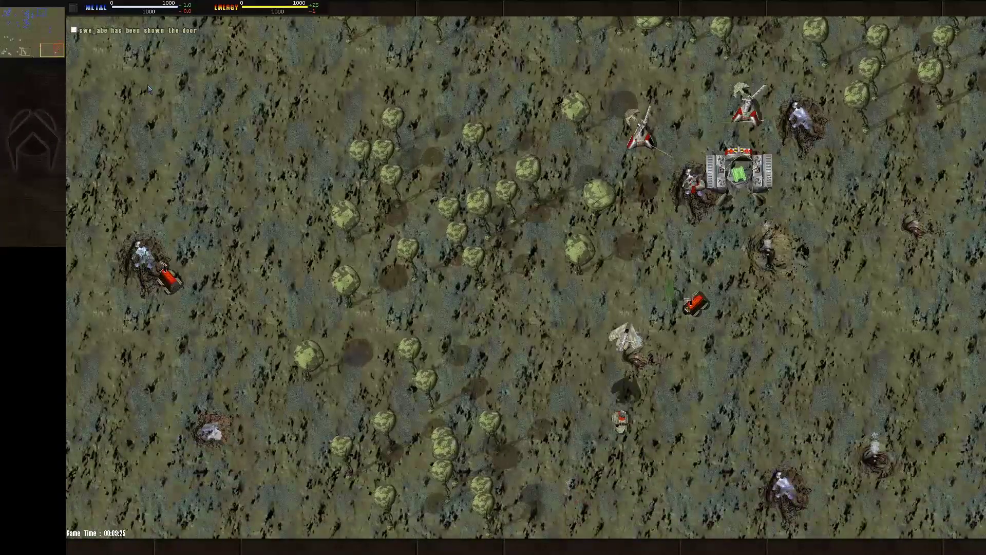
pyautogui.press('Up')
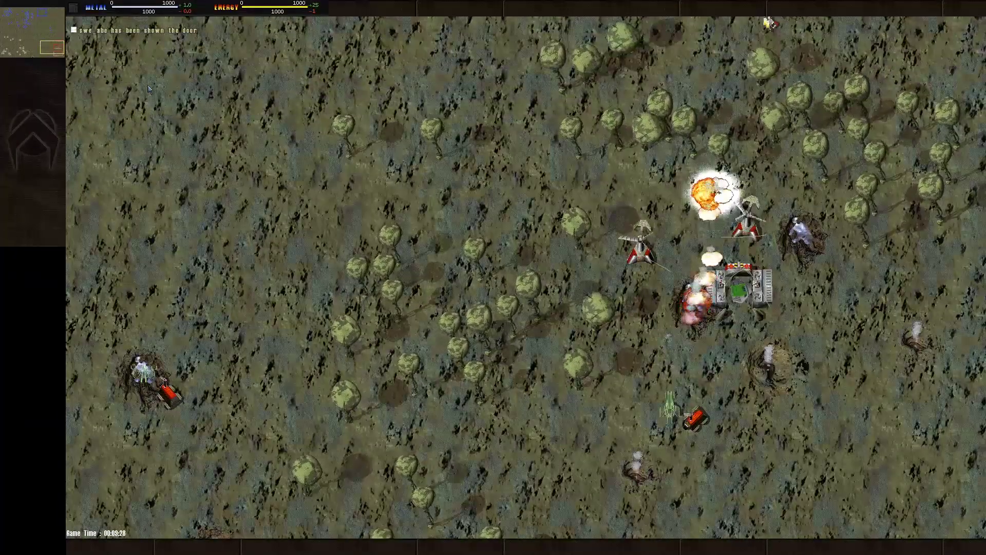
pyautogui.click(47, 42)
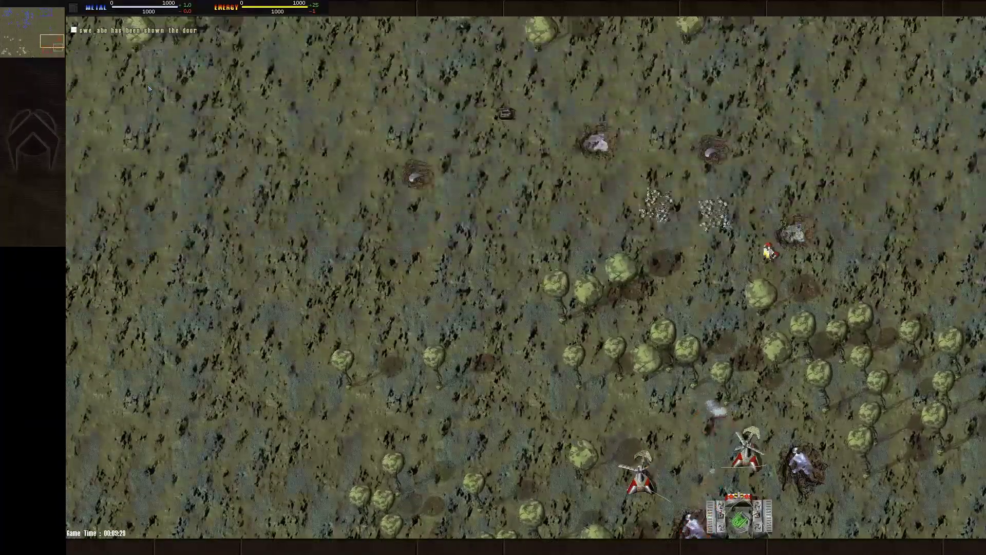
pyautogui.click(56, 57)
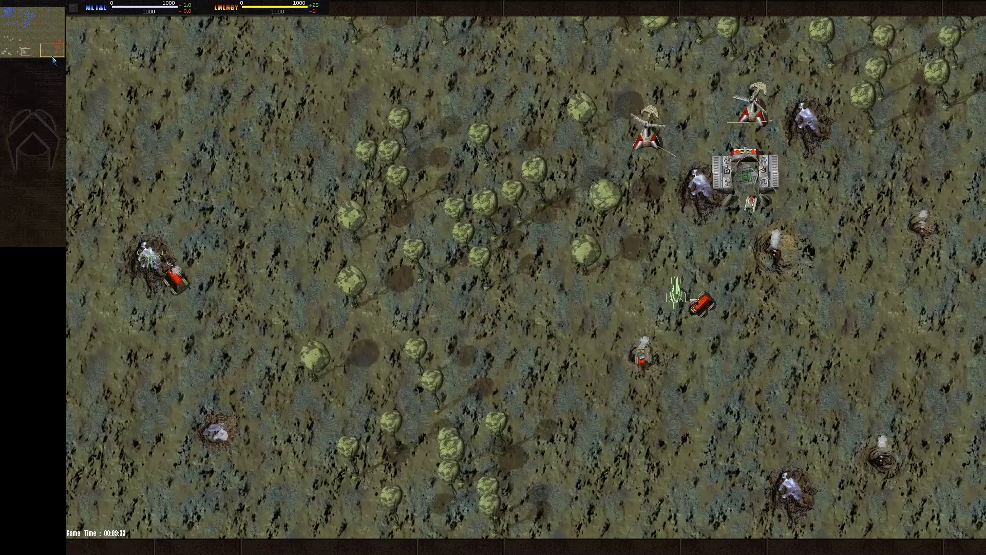
pyautogui.press('+')
pyautogui.press('+')
pyautogui.press('+')
pyautogui.press('+')
pyautogui.press('+')
pyautogui.press('+')
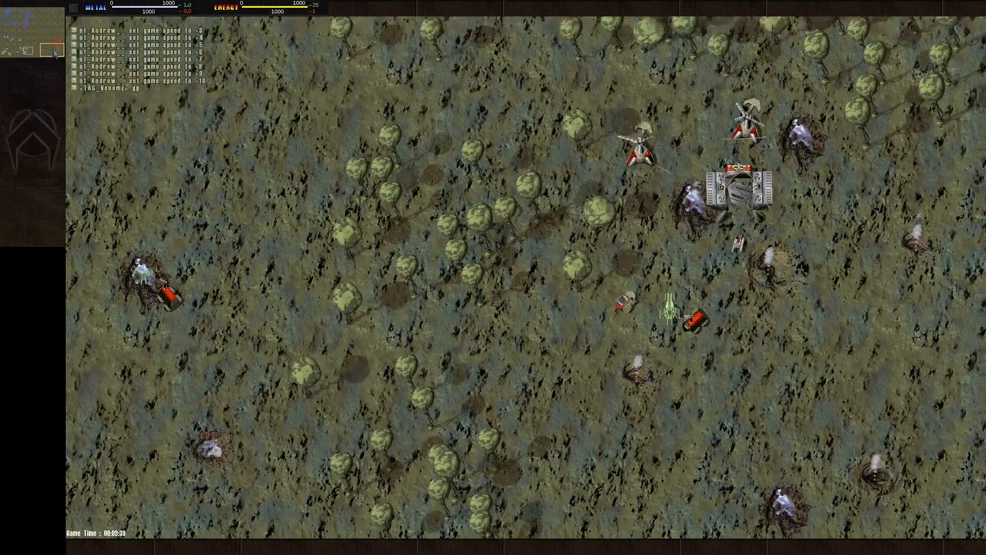
# Follow the exploding mech-base battle, then sweep across the top of the map.
pyautogui.click(48, 51)
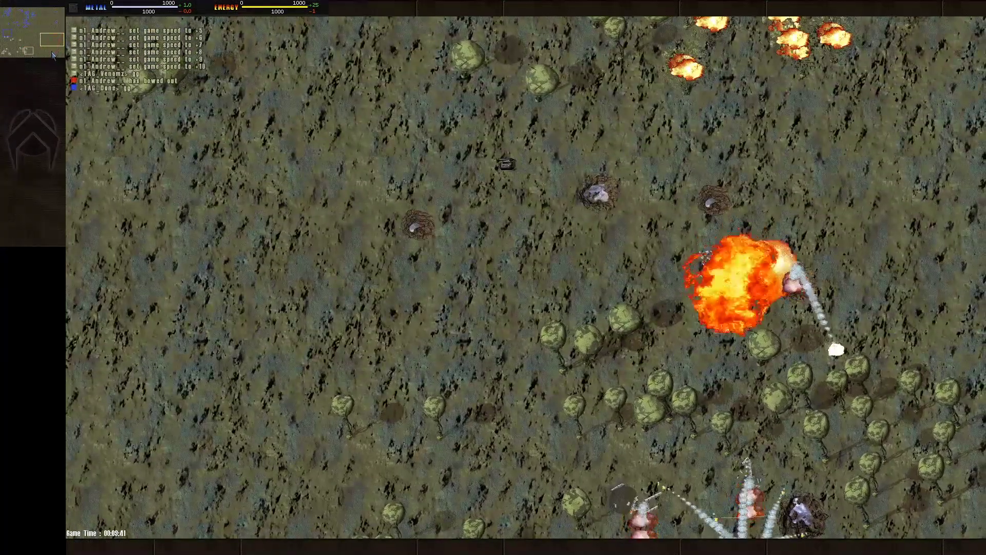
pyautogui.click(44, 54)
pyautogui.moveTo(41, 55); pyautogui.dragTo(40, 53)
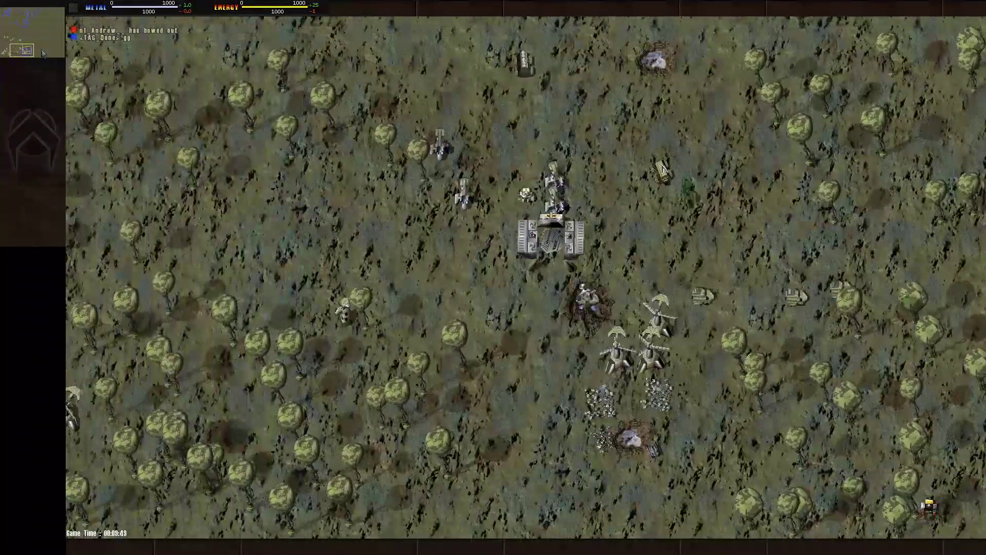
pyautogui.click(32, 16)
pyautogui.moveTo(34, 17); pyautogui.dragTo(55, 19)
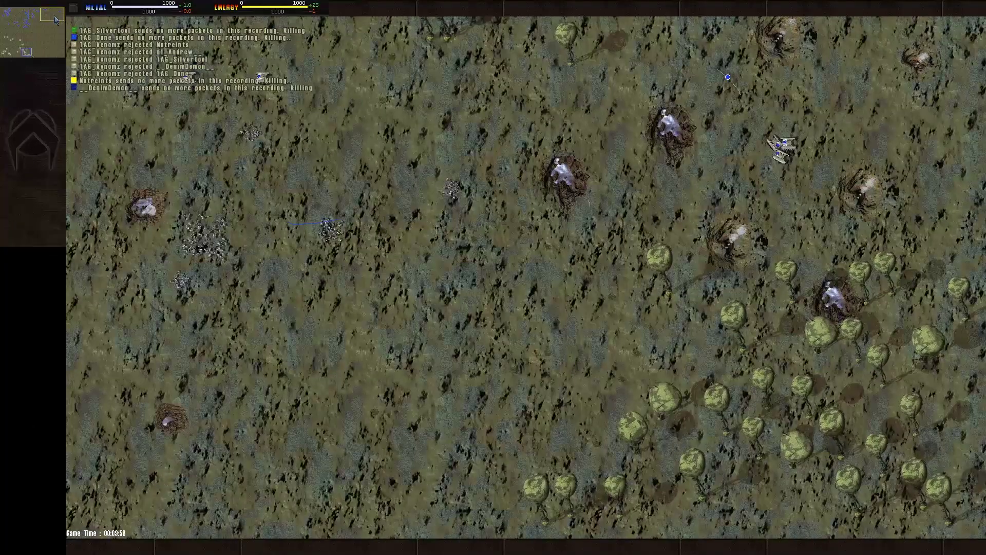
pyautogui.scroll(1, 79, 7)
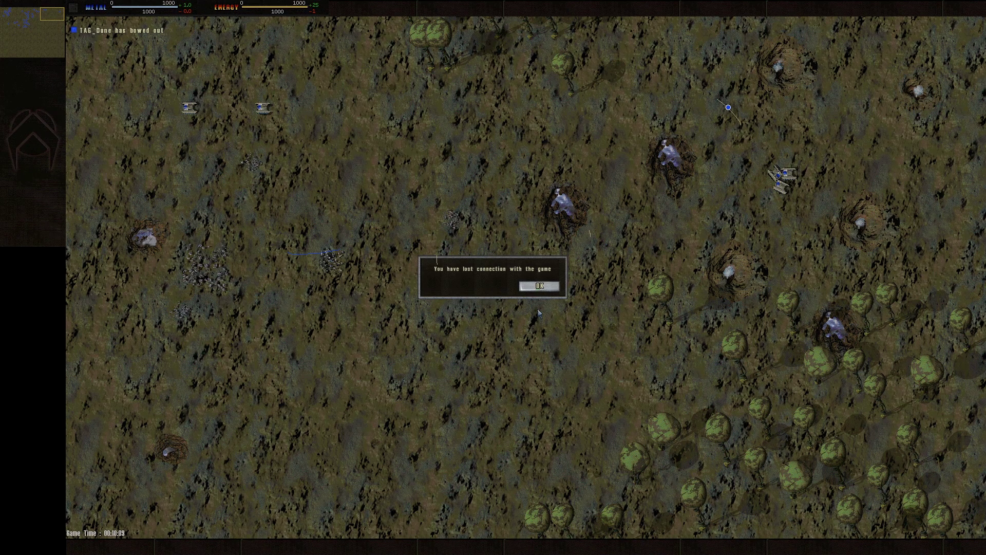
# Dismiss the lost-connection message with OK to reach the DEFEAT results screen.
pyautogui.click(536, 288)
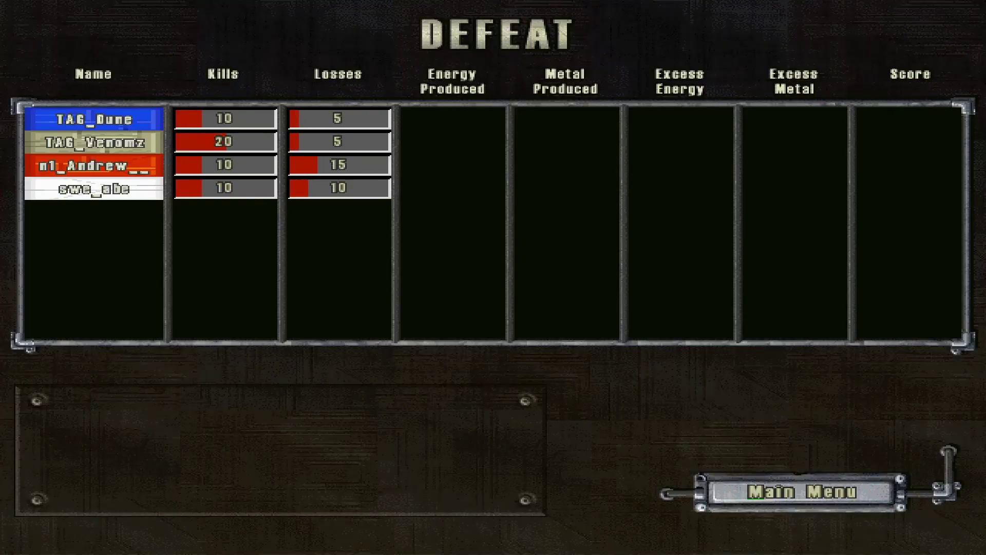